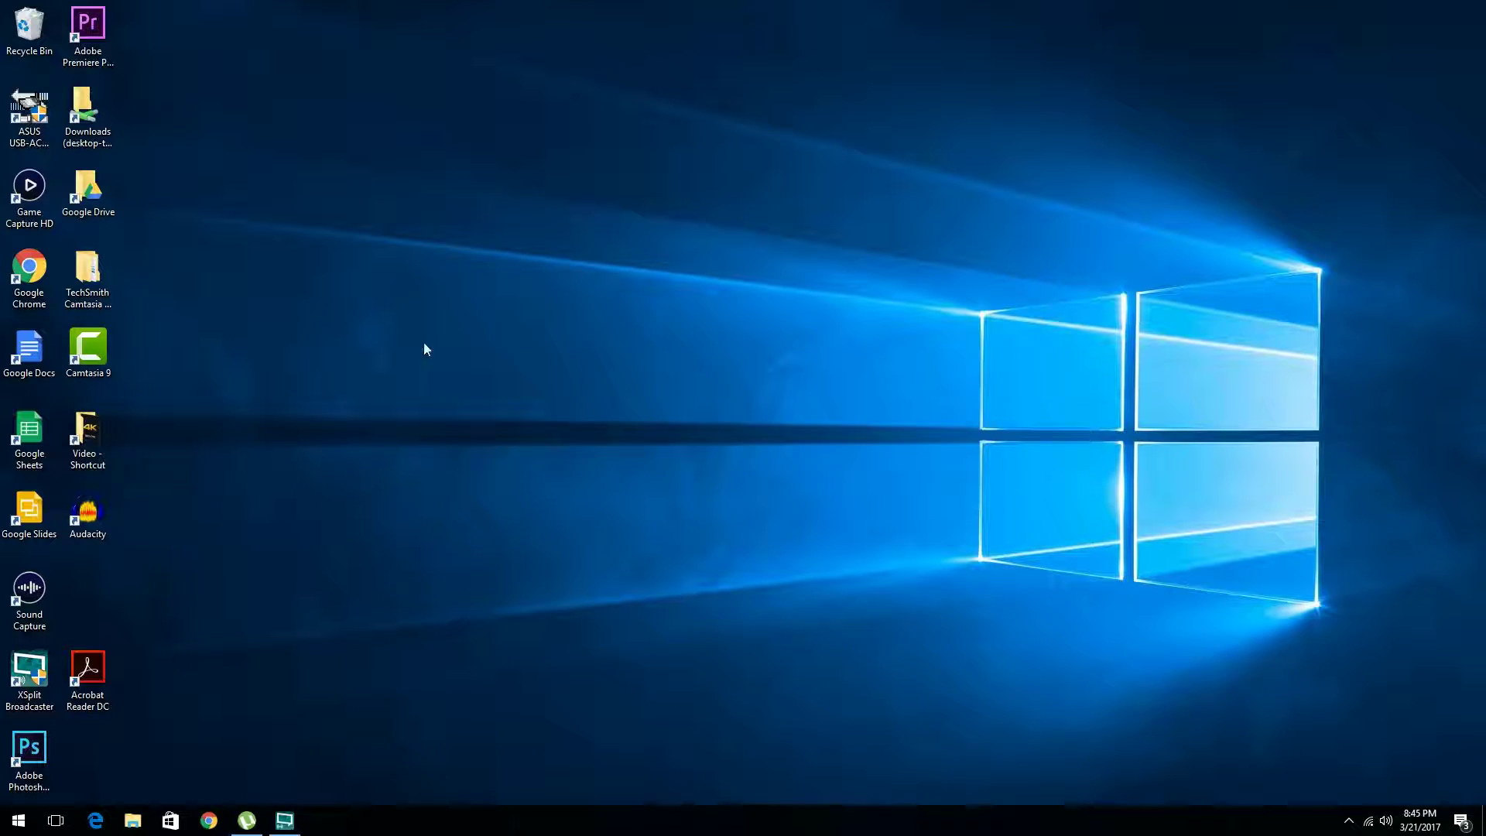
Check the current date and the hidden notification-area icons, hiding the icons again when done
mouse_move(1422, 827)
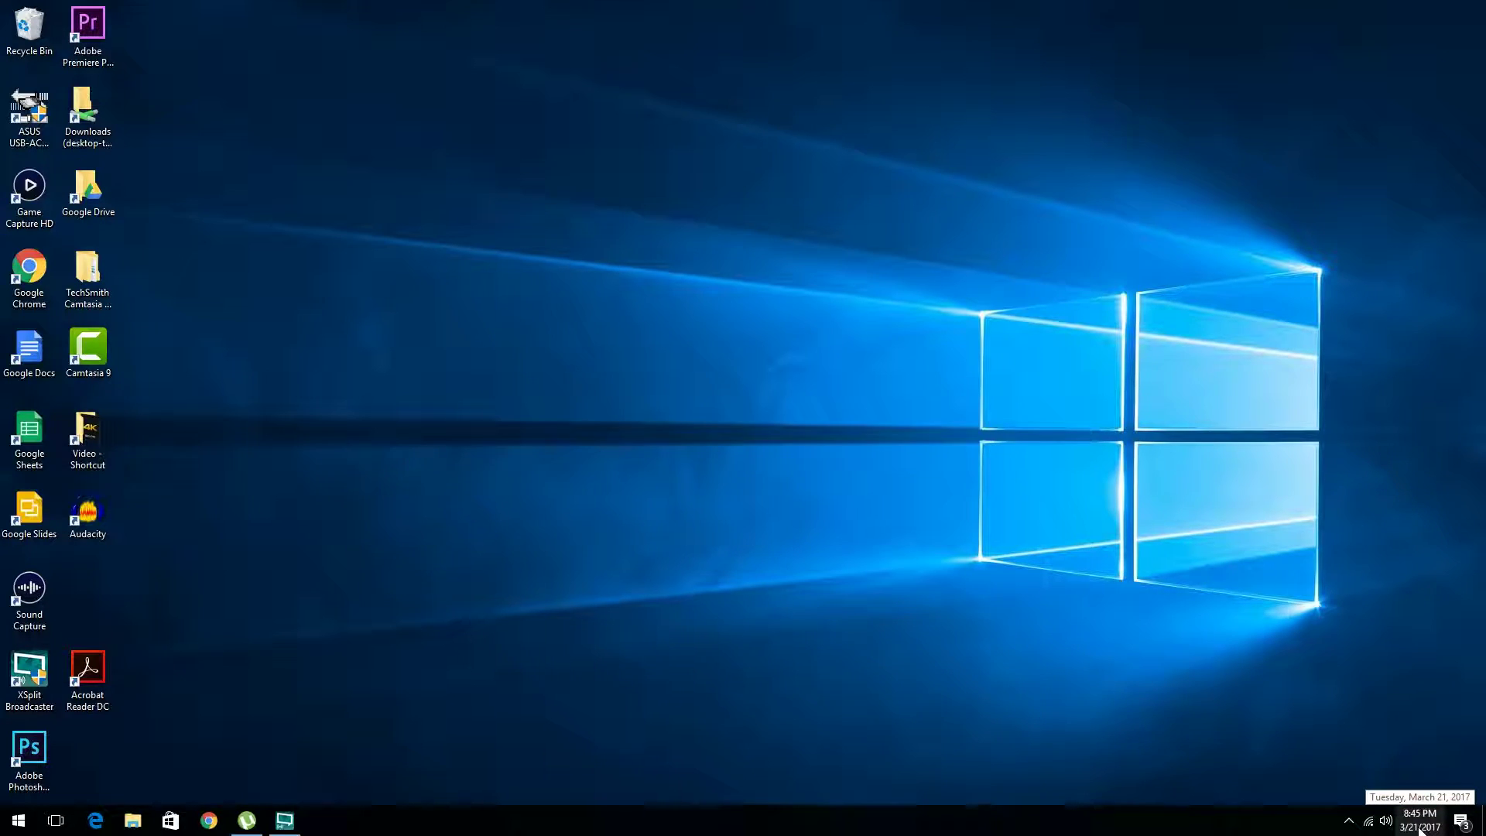
click(1348, 820)
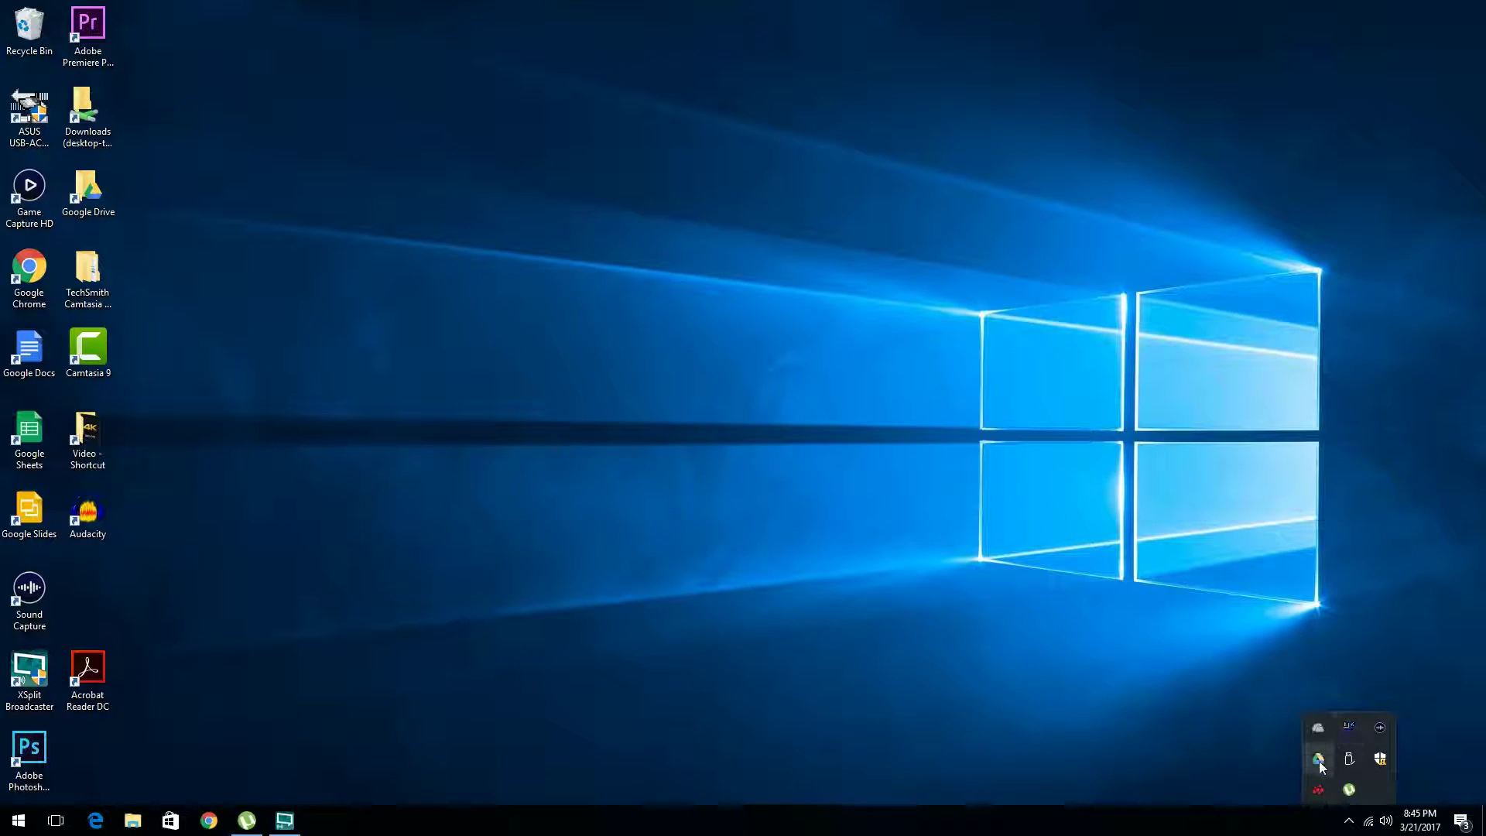
click(1347, 826)
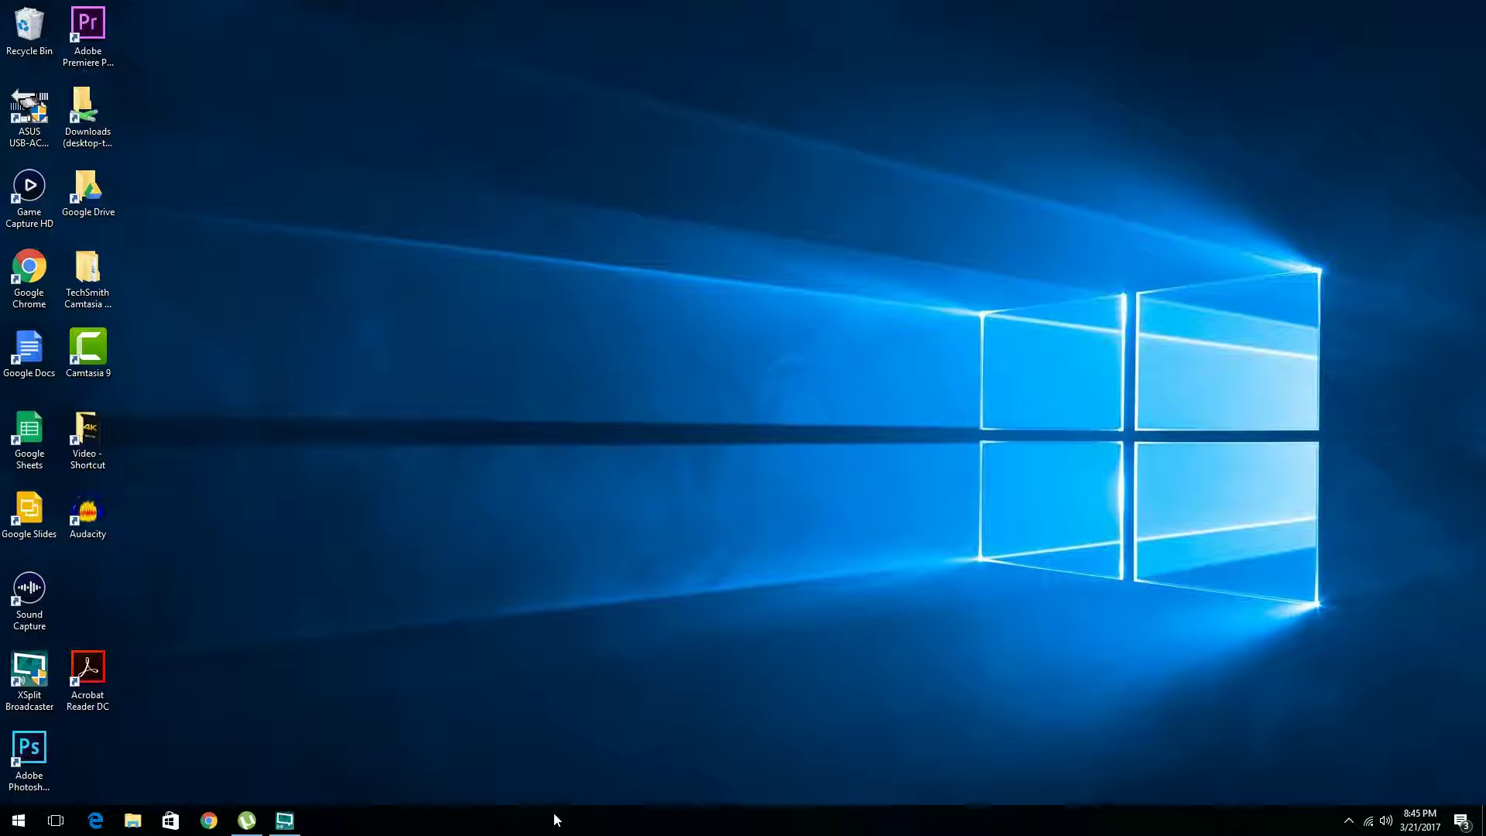
Launch Google Chrome from the desktop, then minimize, restore and minimize its window again
double_click(36, 265)
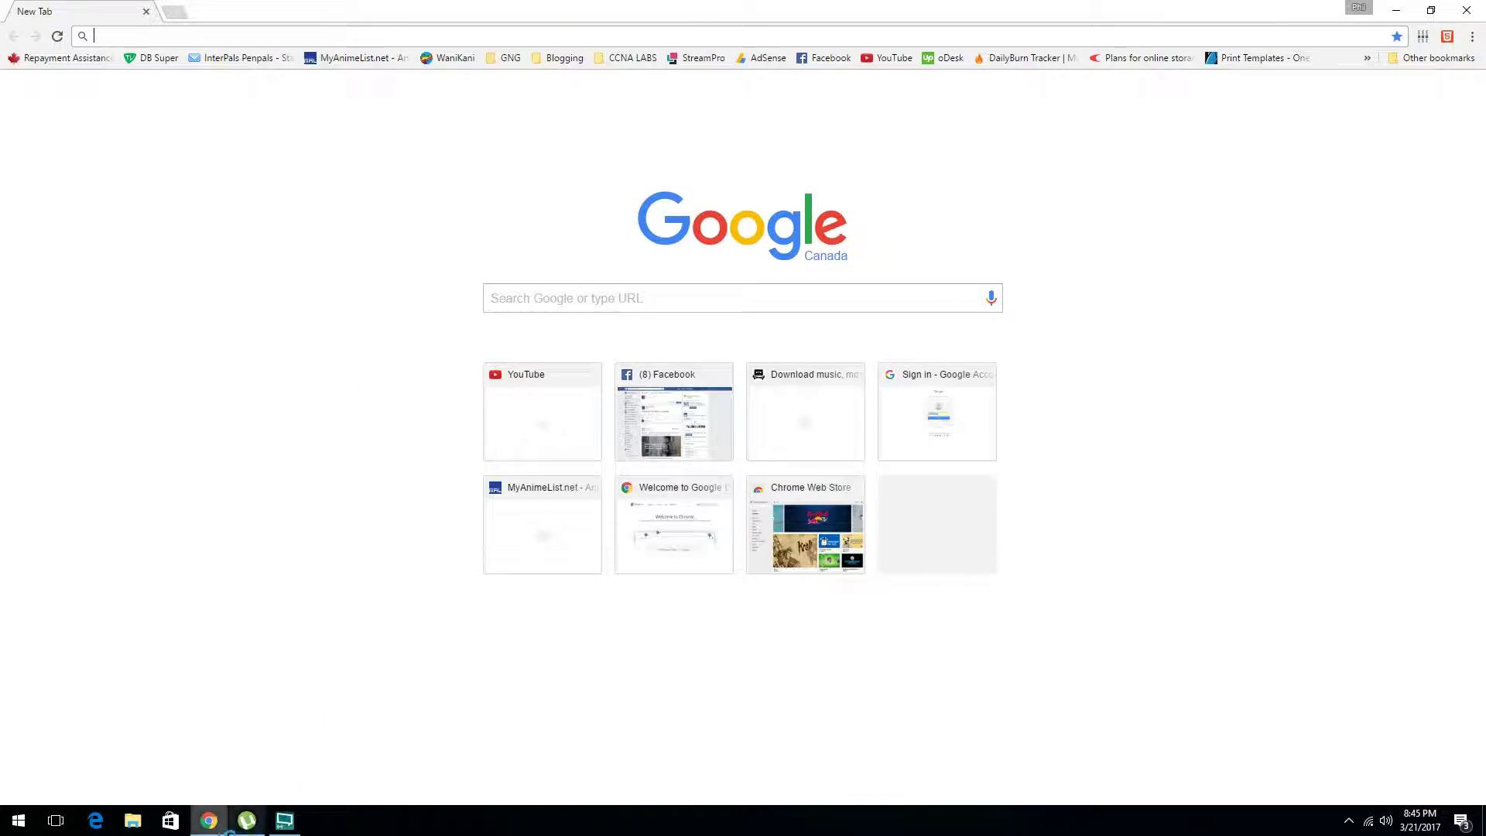
mouse_move(210, 830)
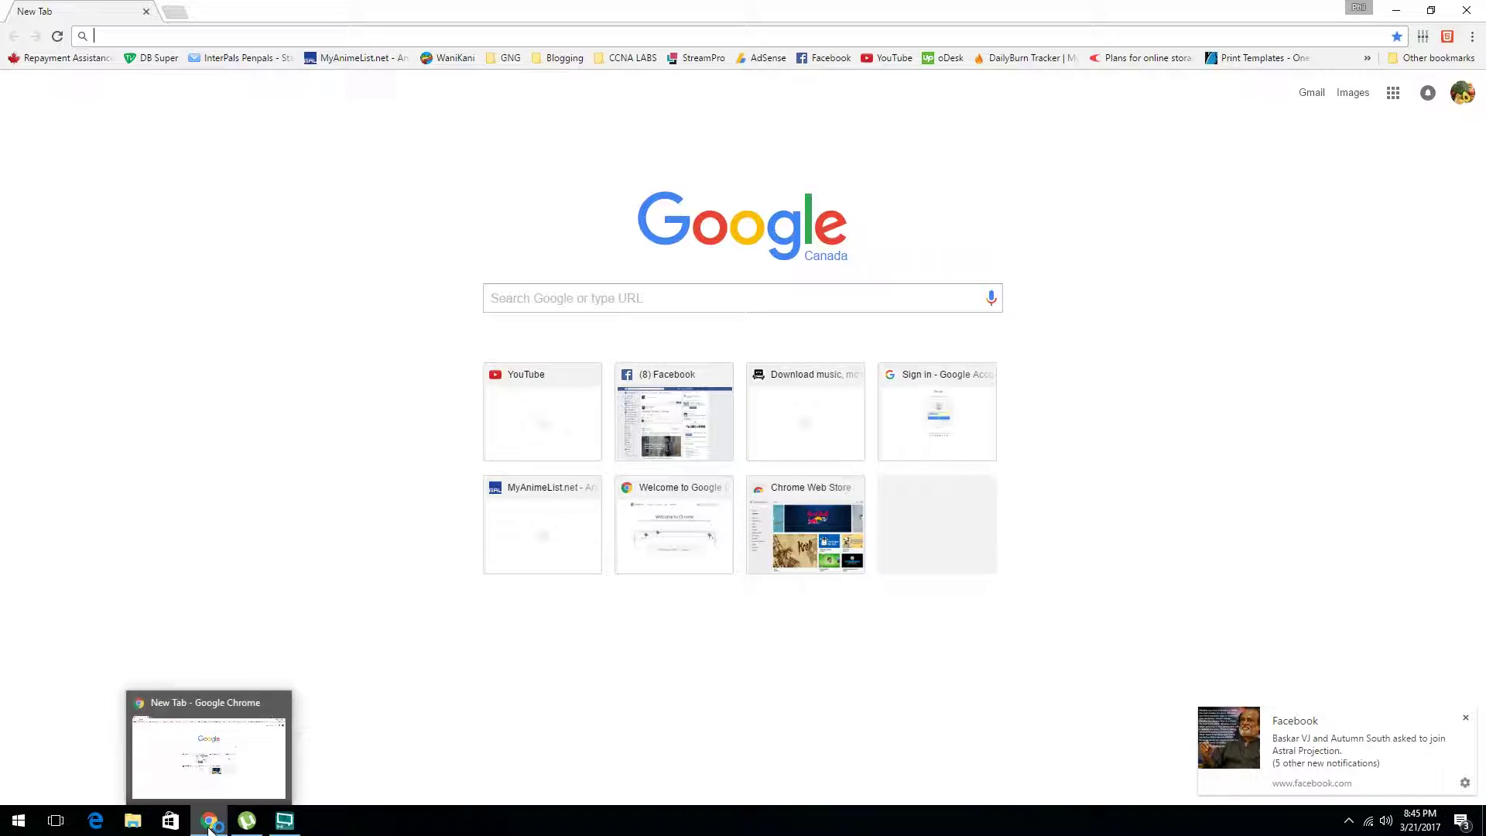
click(1399, 10)
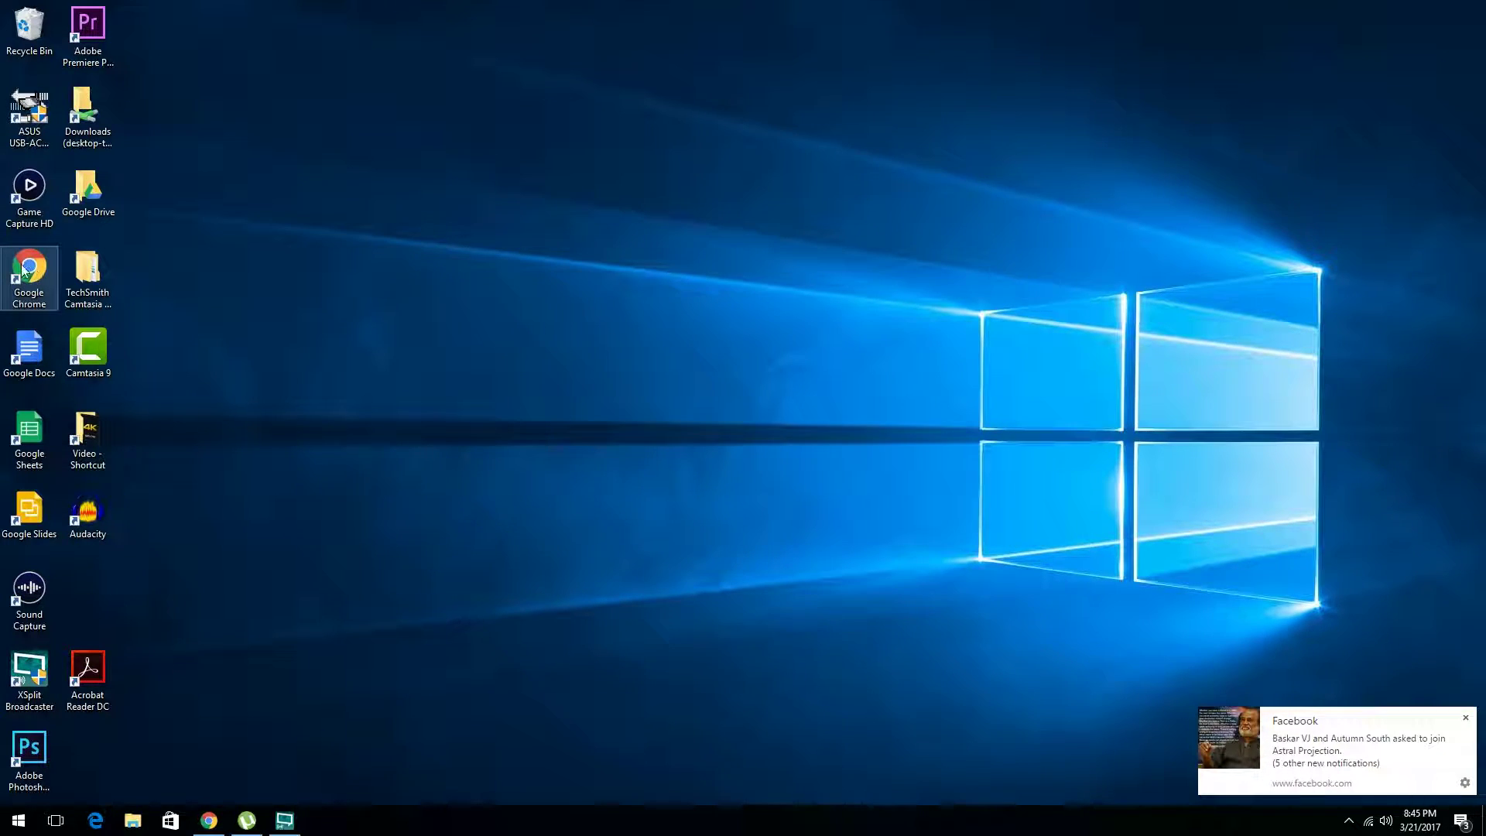
click(209, 822)
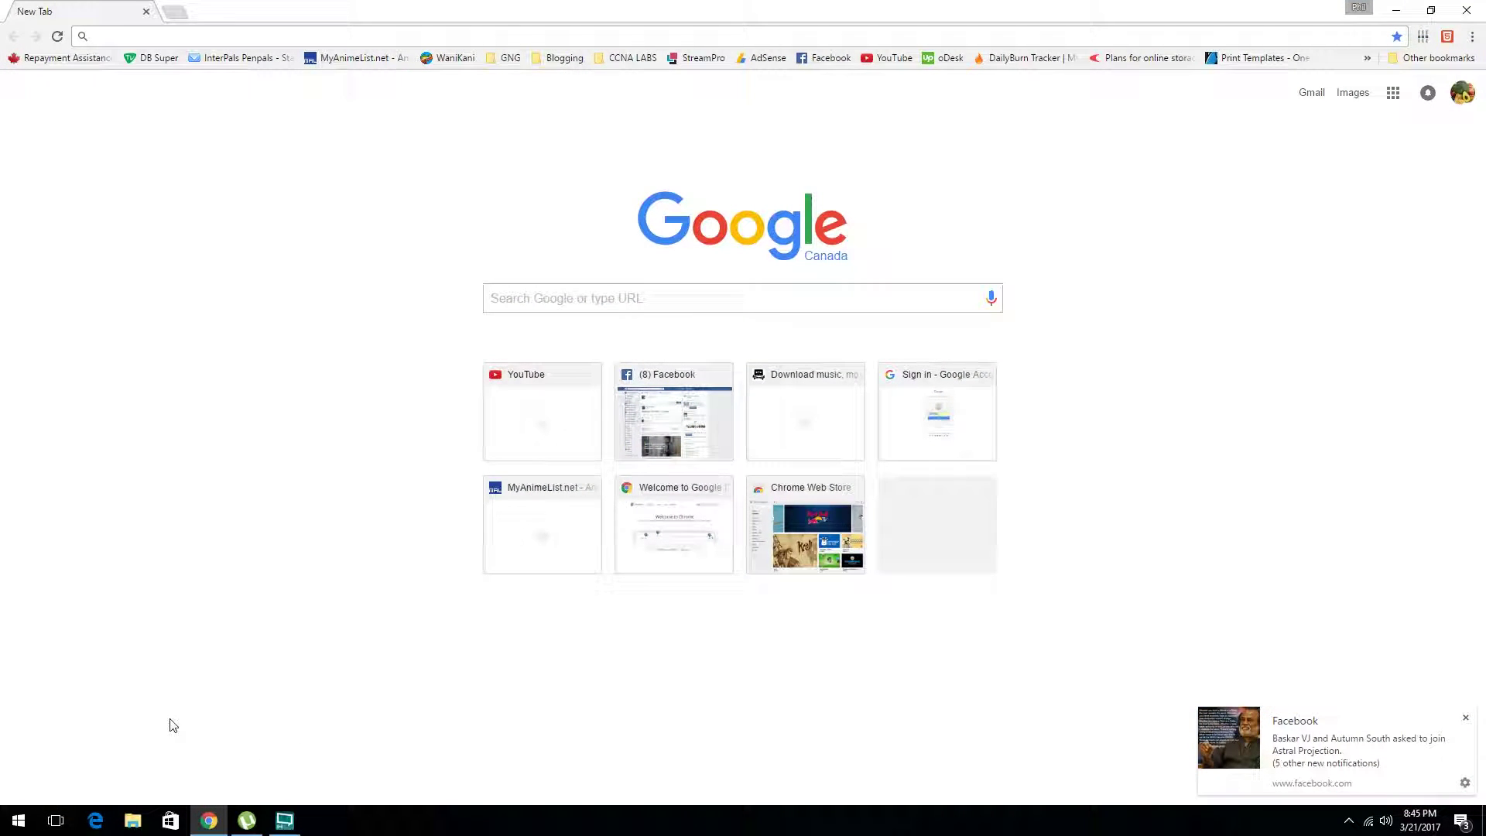
click(1395, 10)
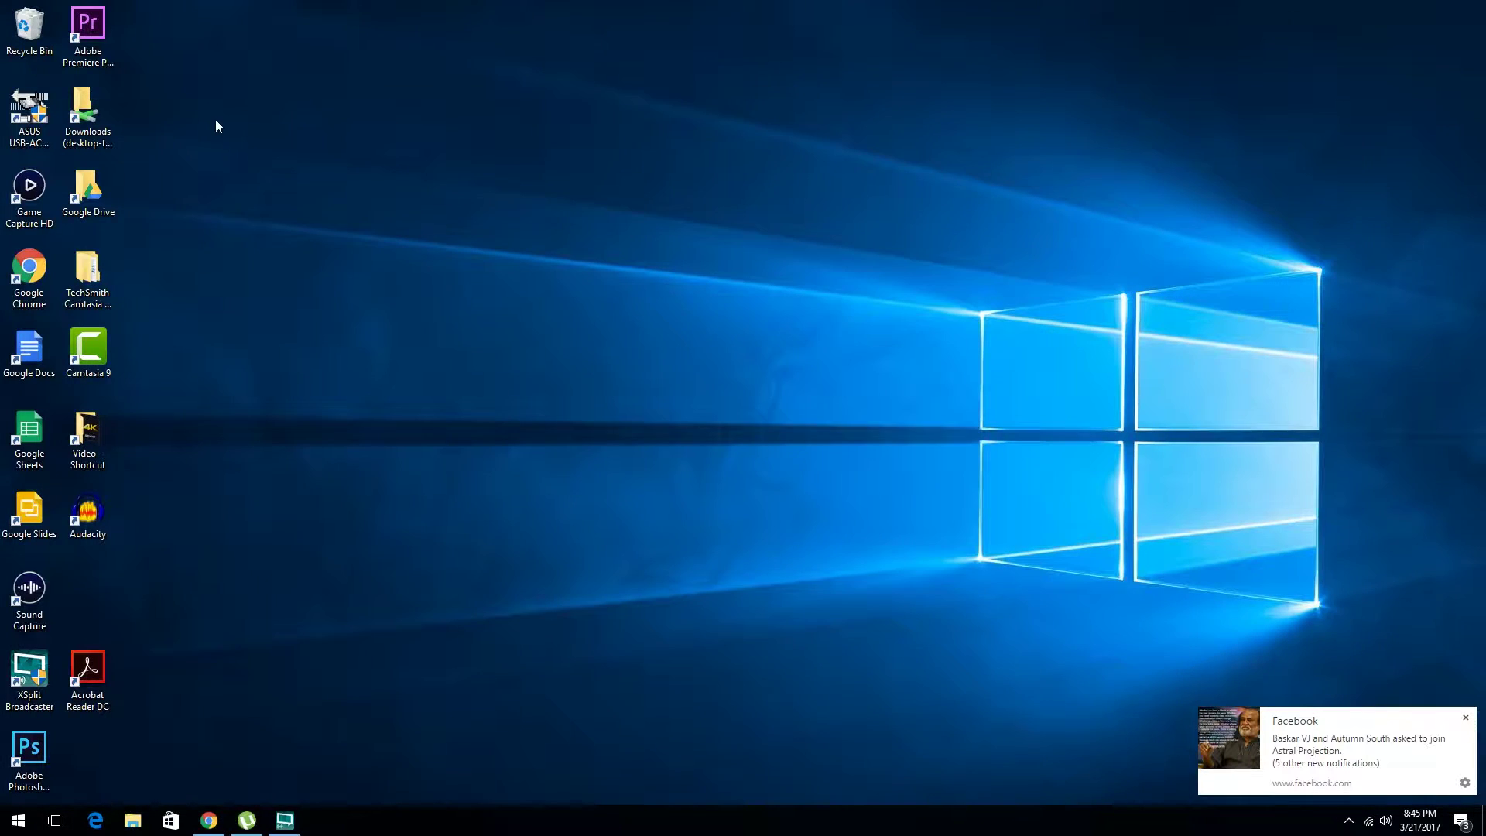
Open Google Docs from its desktop shortcut, close its browser tab and minimize the Chrome window
double_click(32, 356)
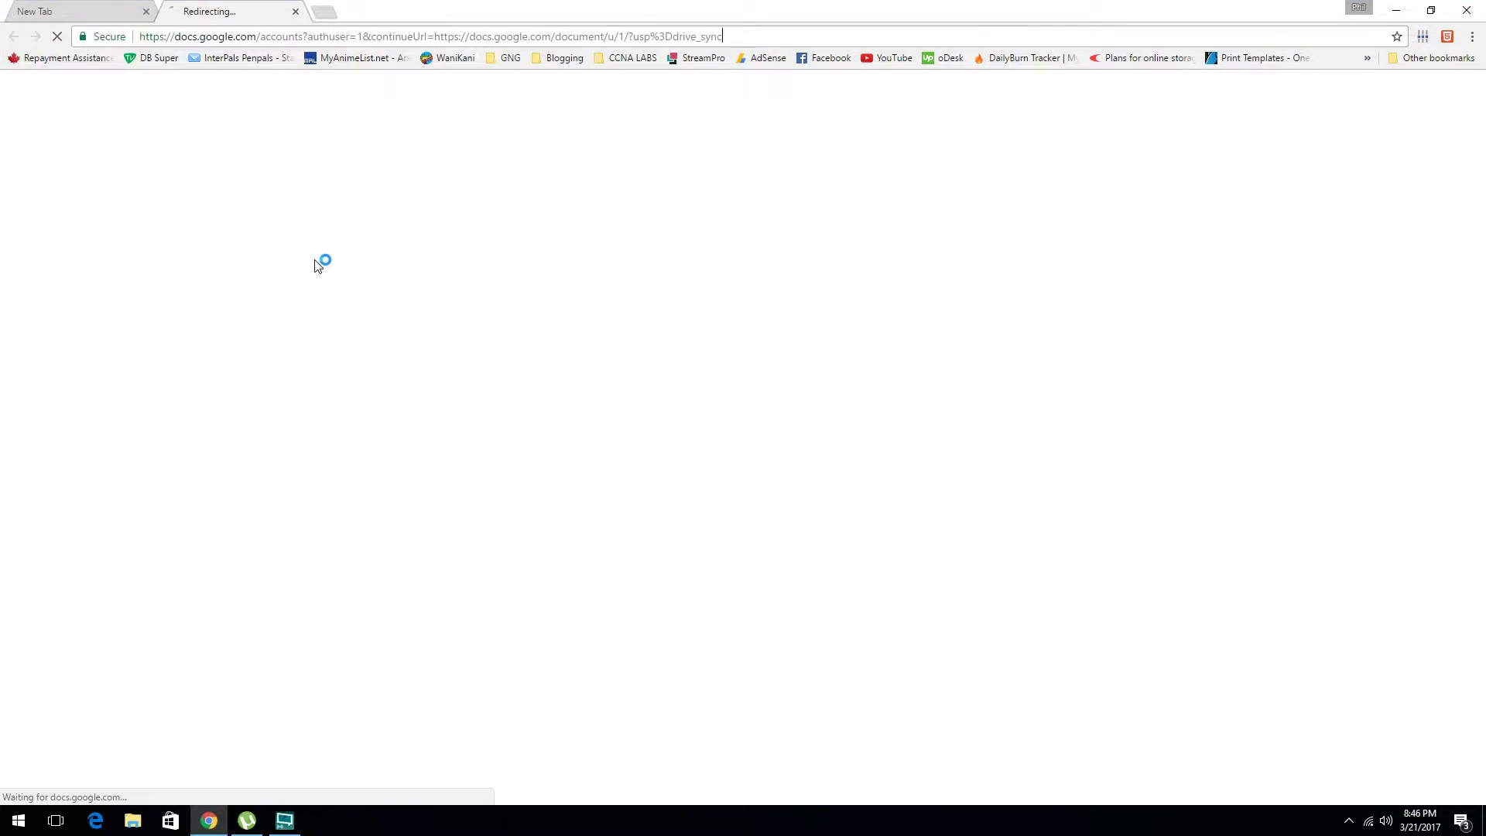
click(295, 11)
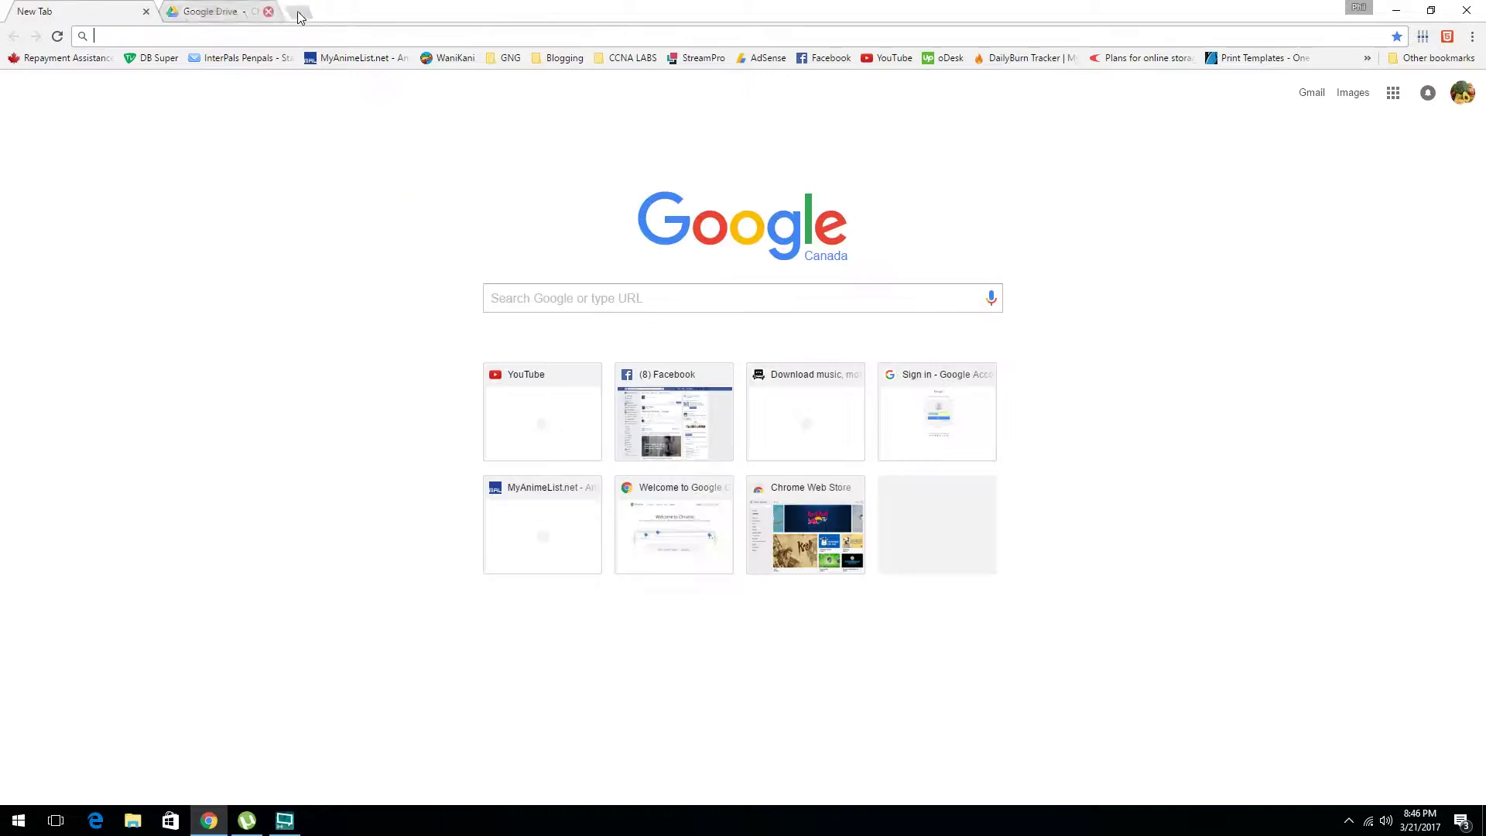
click(1395, 10)
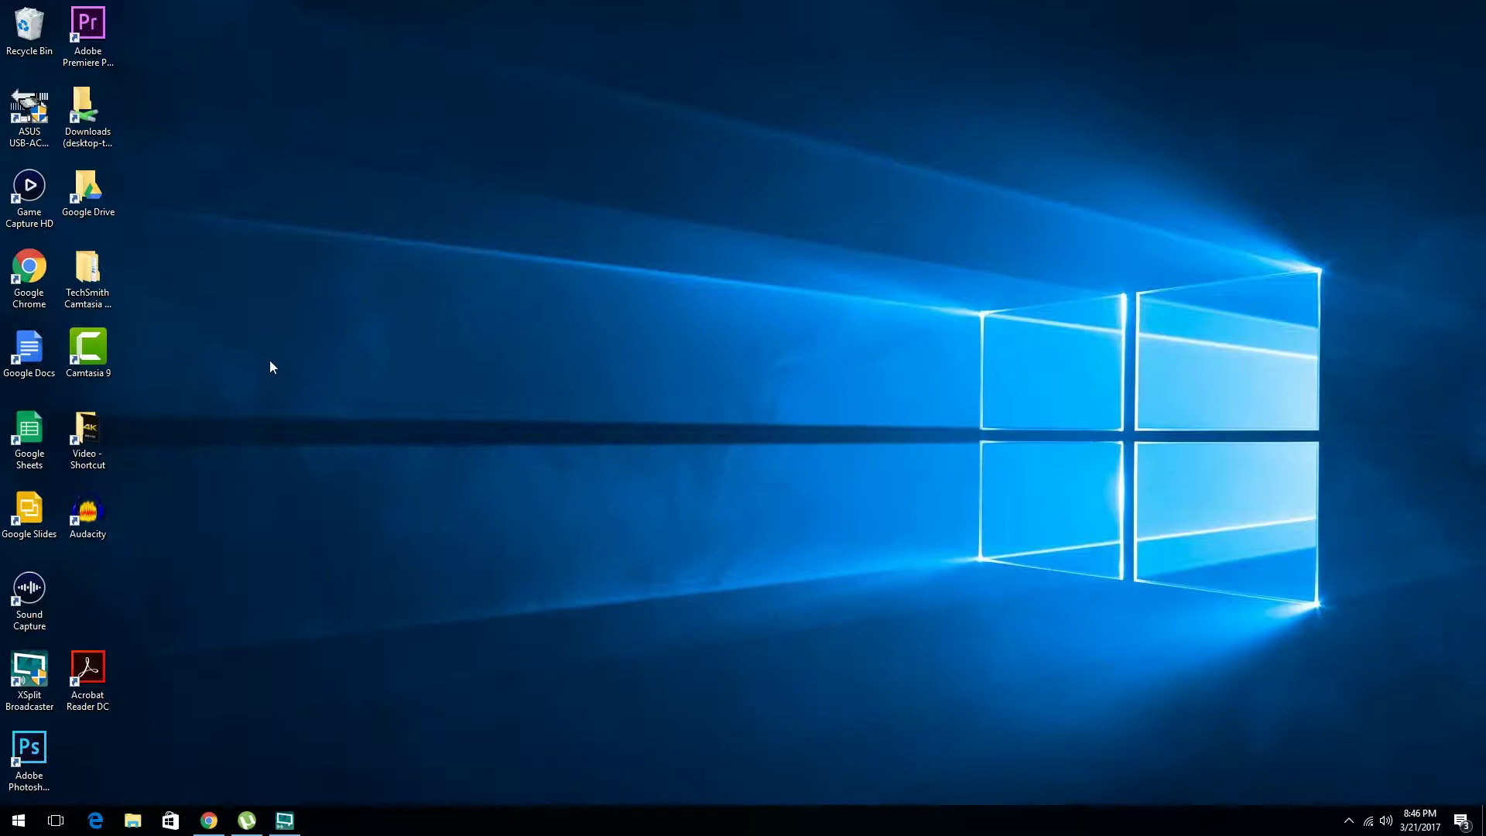
Launch Audacity, dismiss its welcome message and move its window clear of the desktop icons
double_click(101, 516)
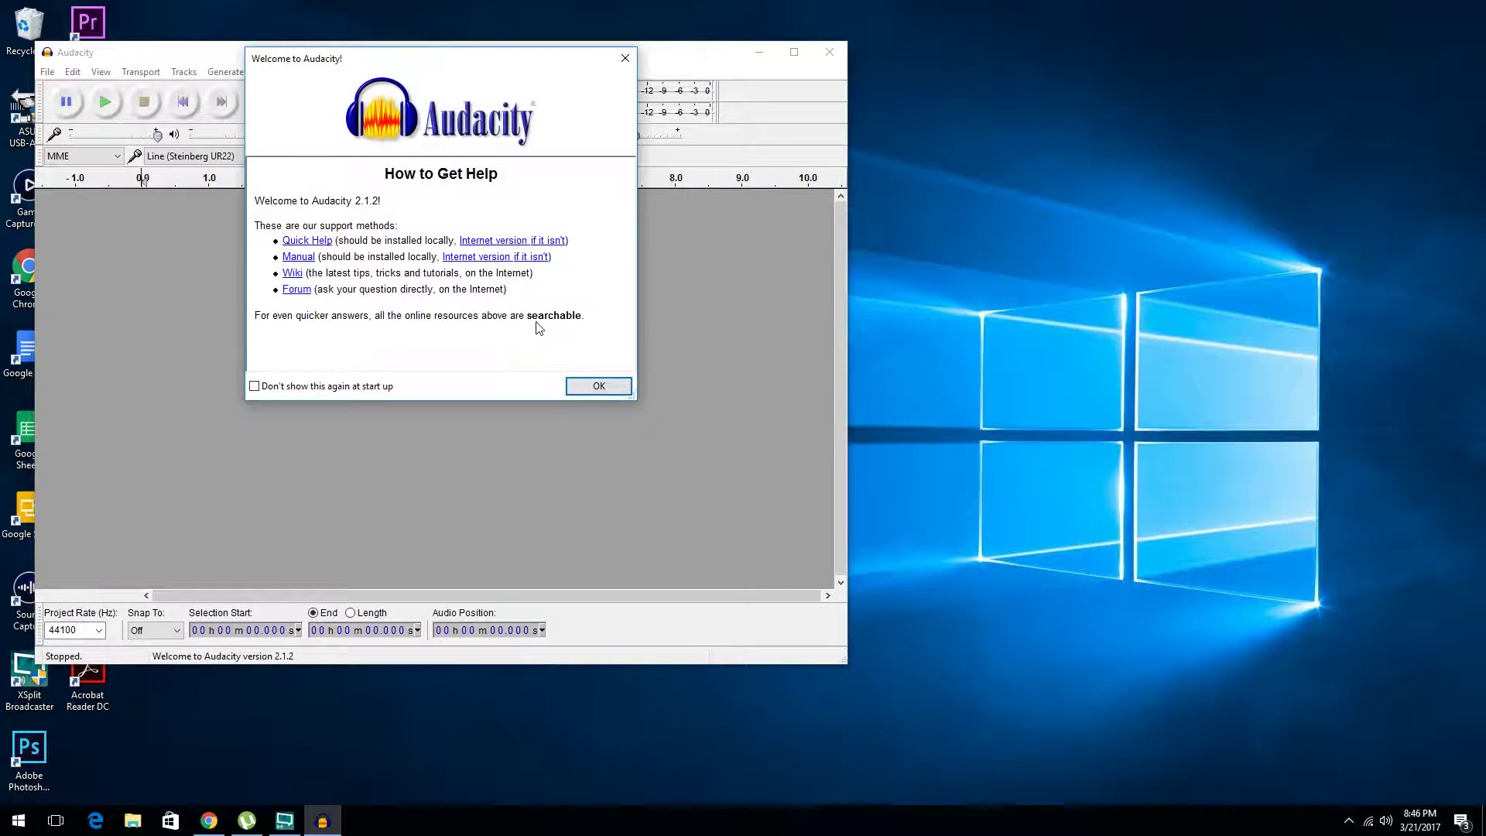
click(596, 385)
drag(210, 55, 437, 41)
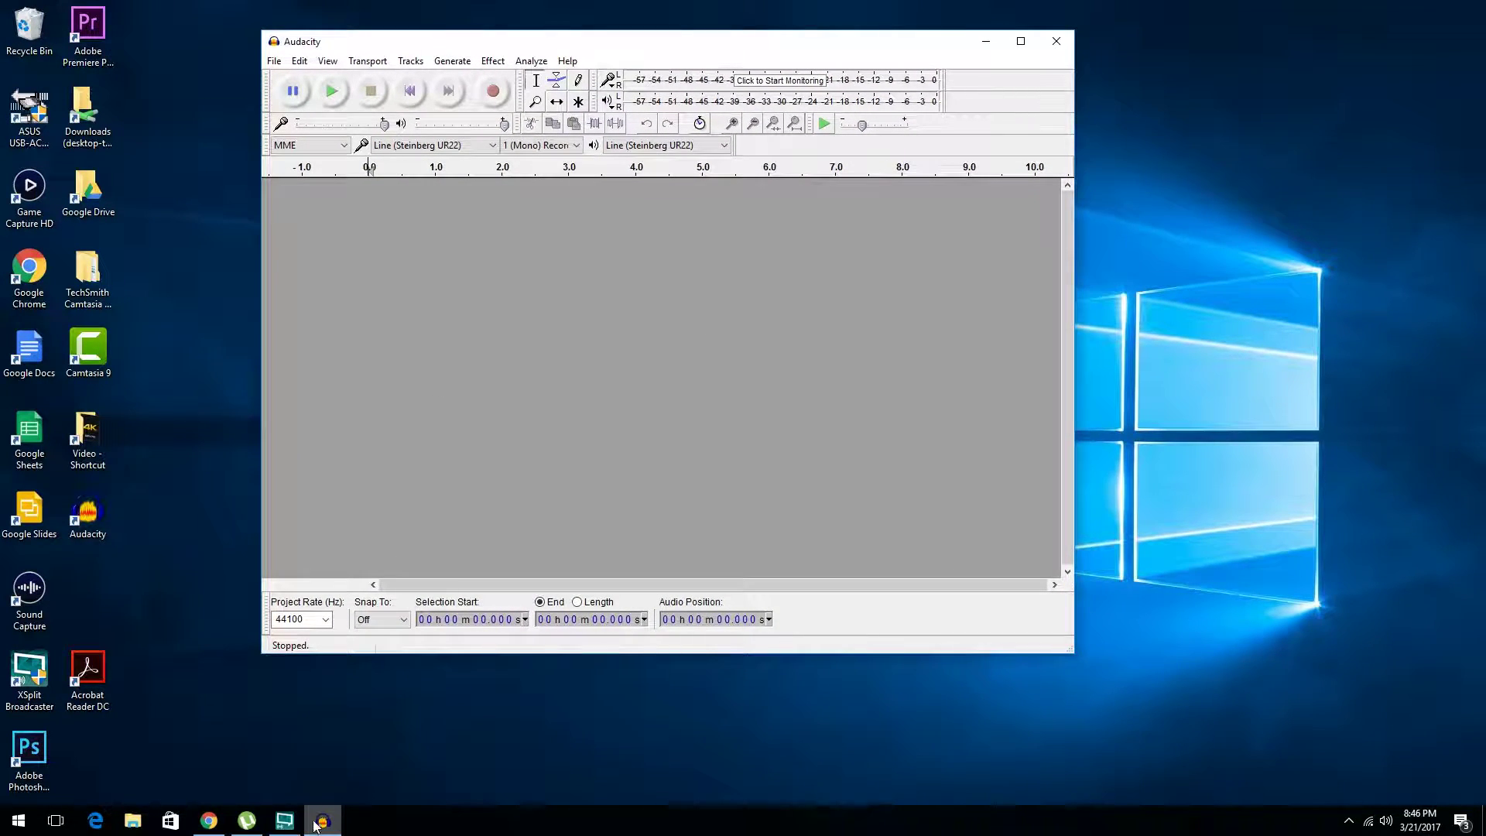
Minimize and restore the Audacity window, and shift it slightly closer to the desktop icons
click(986, 41)
click(324, 818)
drag(505, 44, 479, 30)
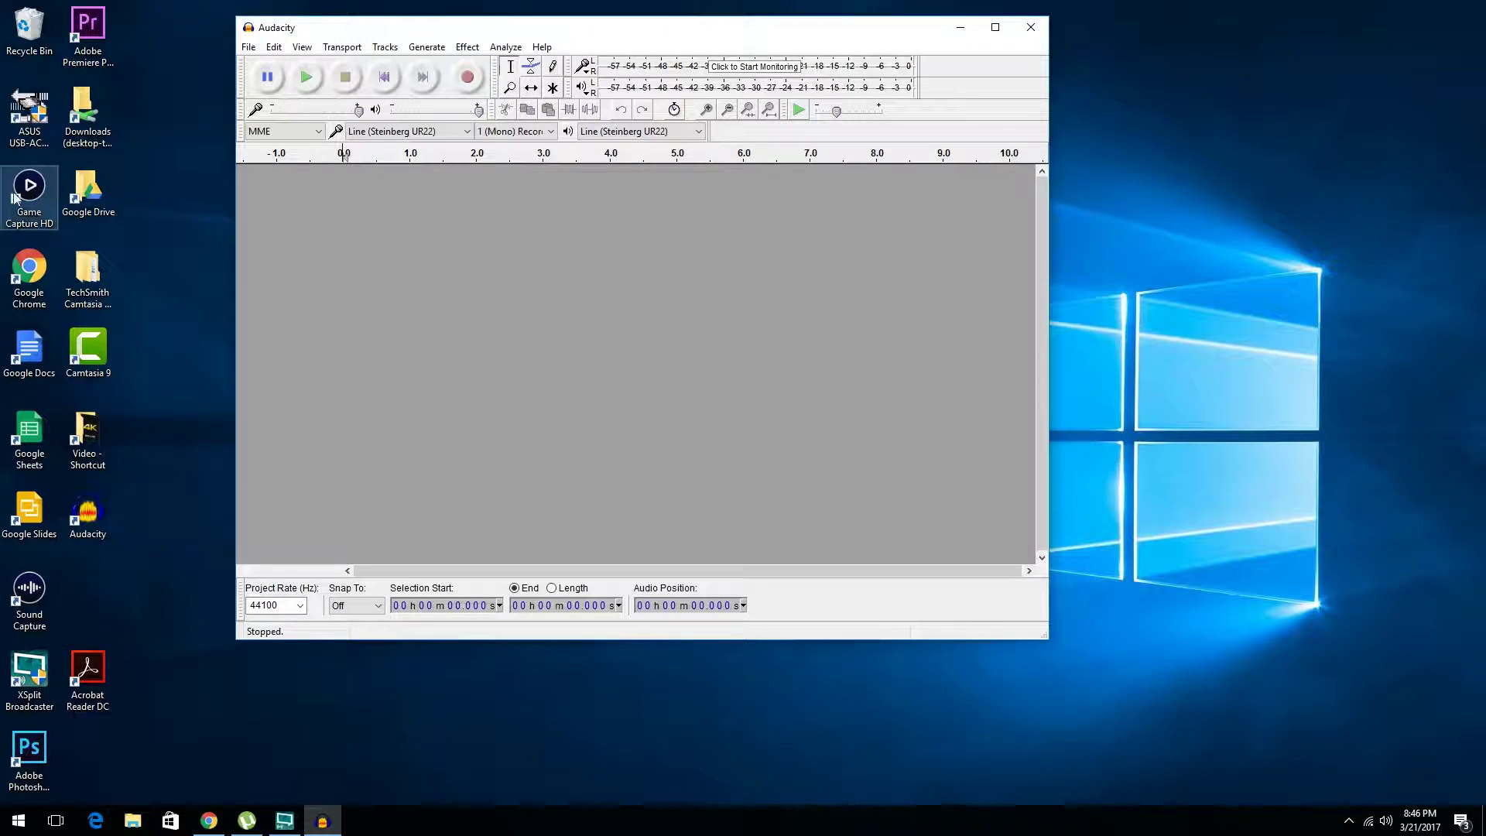
Open a second Chrome window, place it unmaximized over Audacity and close it
double_click(20, 287)
drag(683, 39, 582, 128)
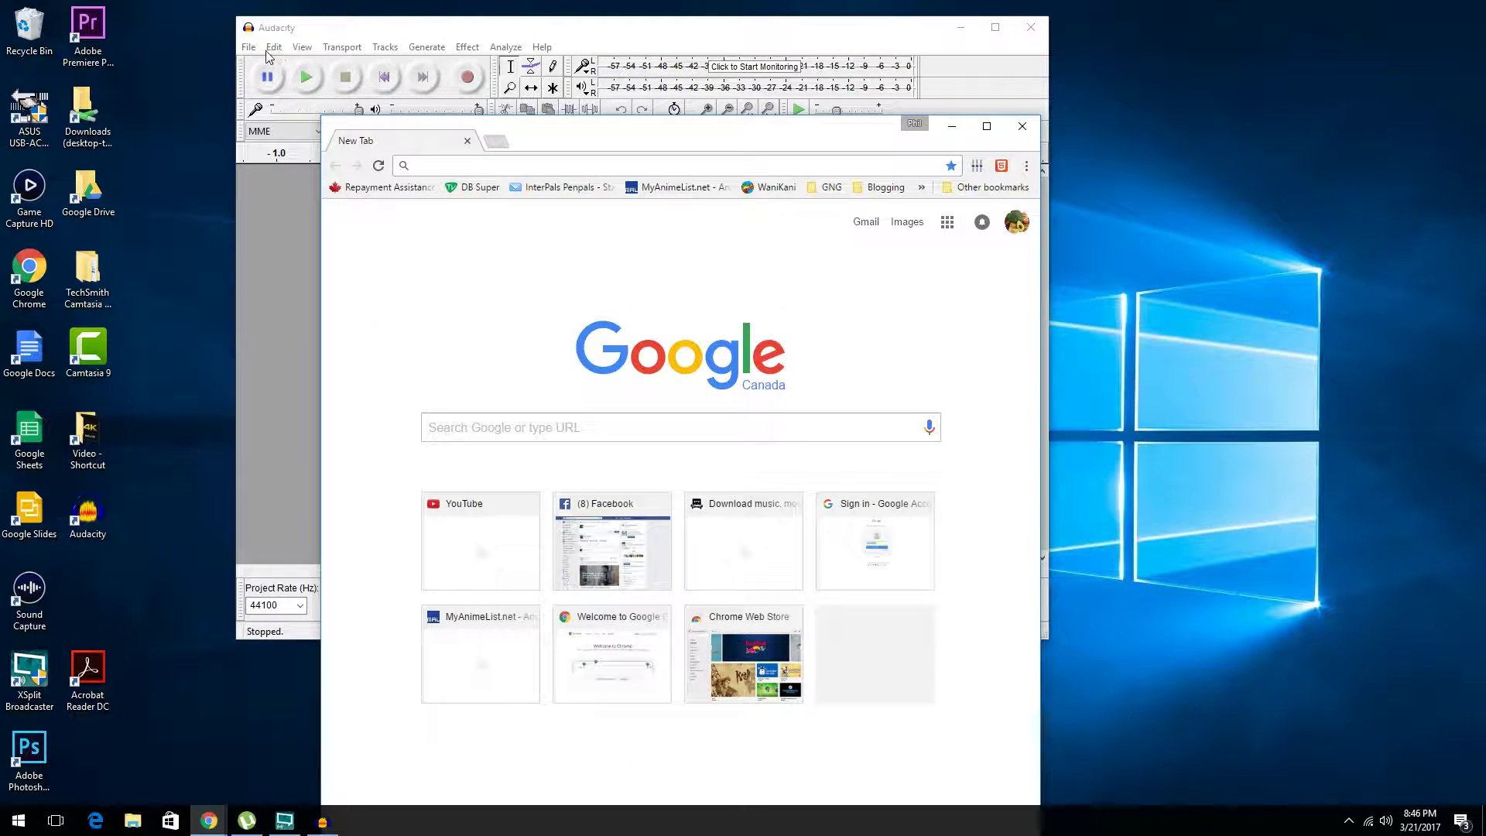
click(1021, 126)
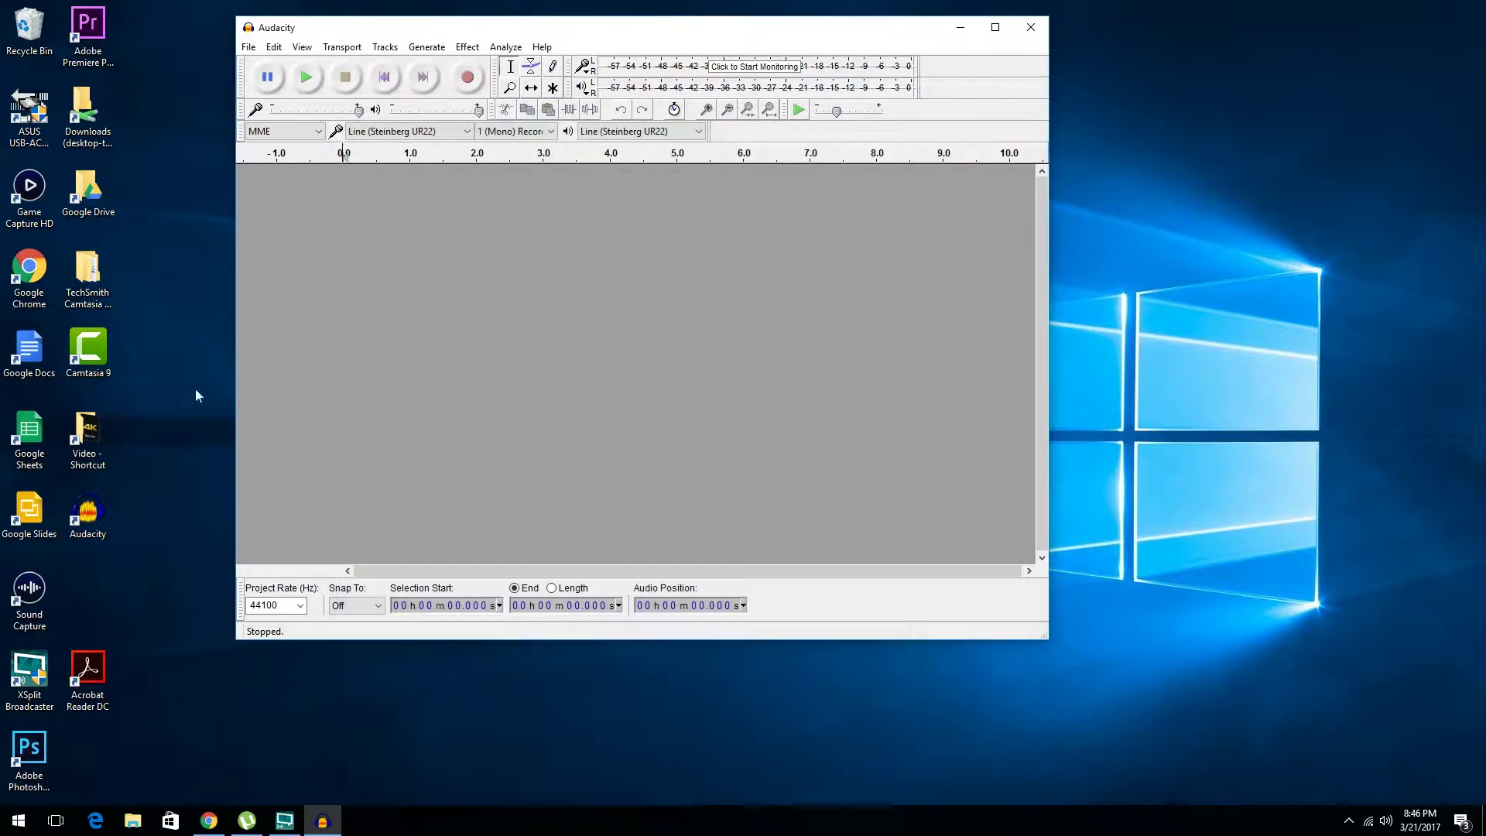
Launch Acrobat Reader DC and move its window so that it overlaps Audacity
double_click(94, 670)
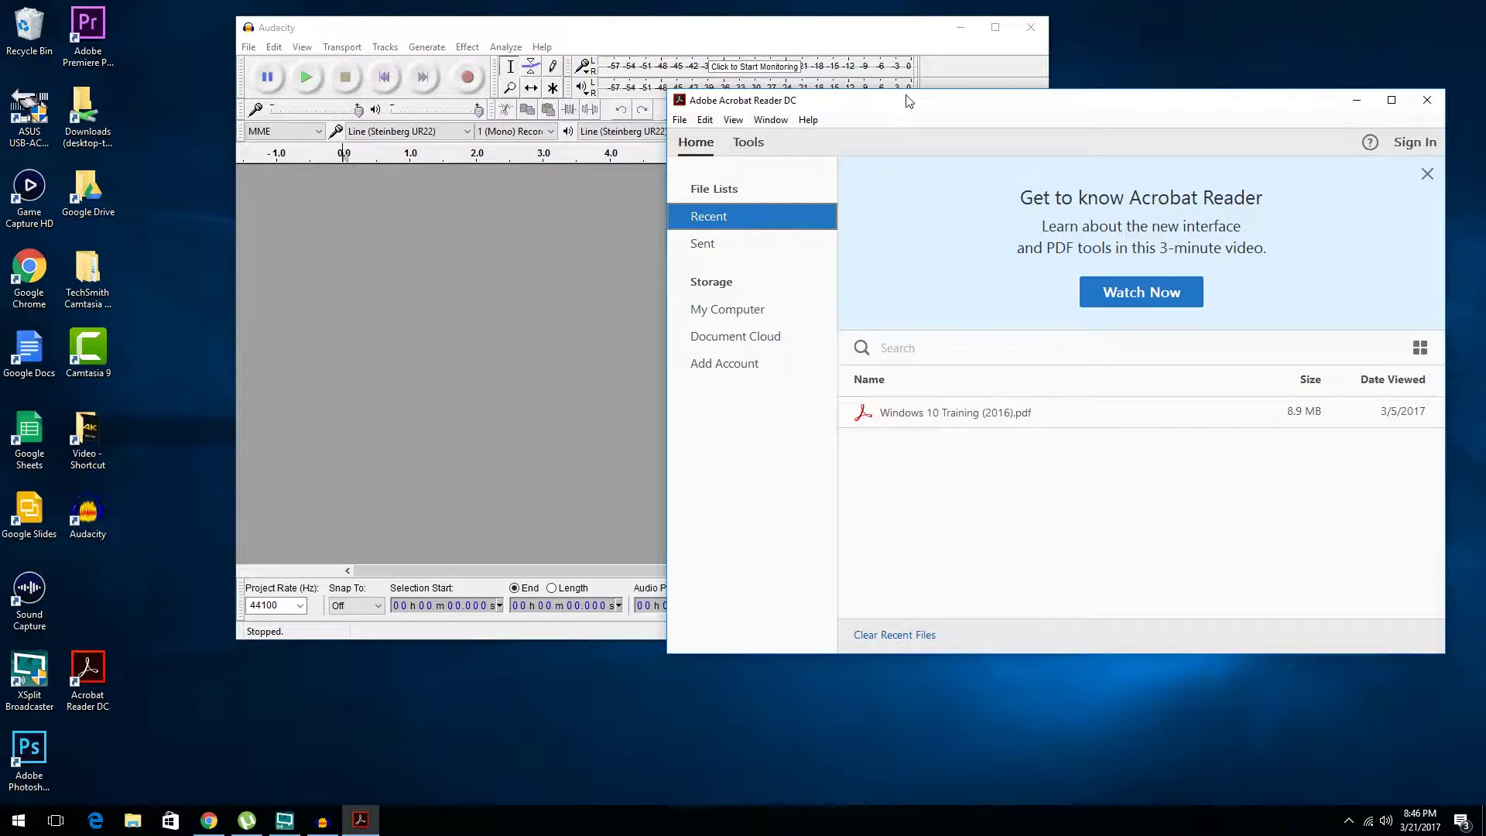
drag(908, 100, 532, 166)
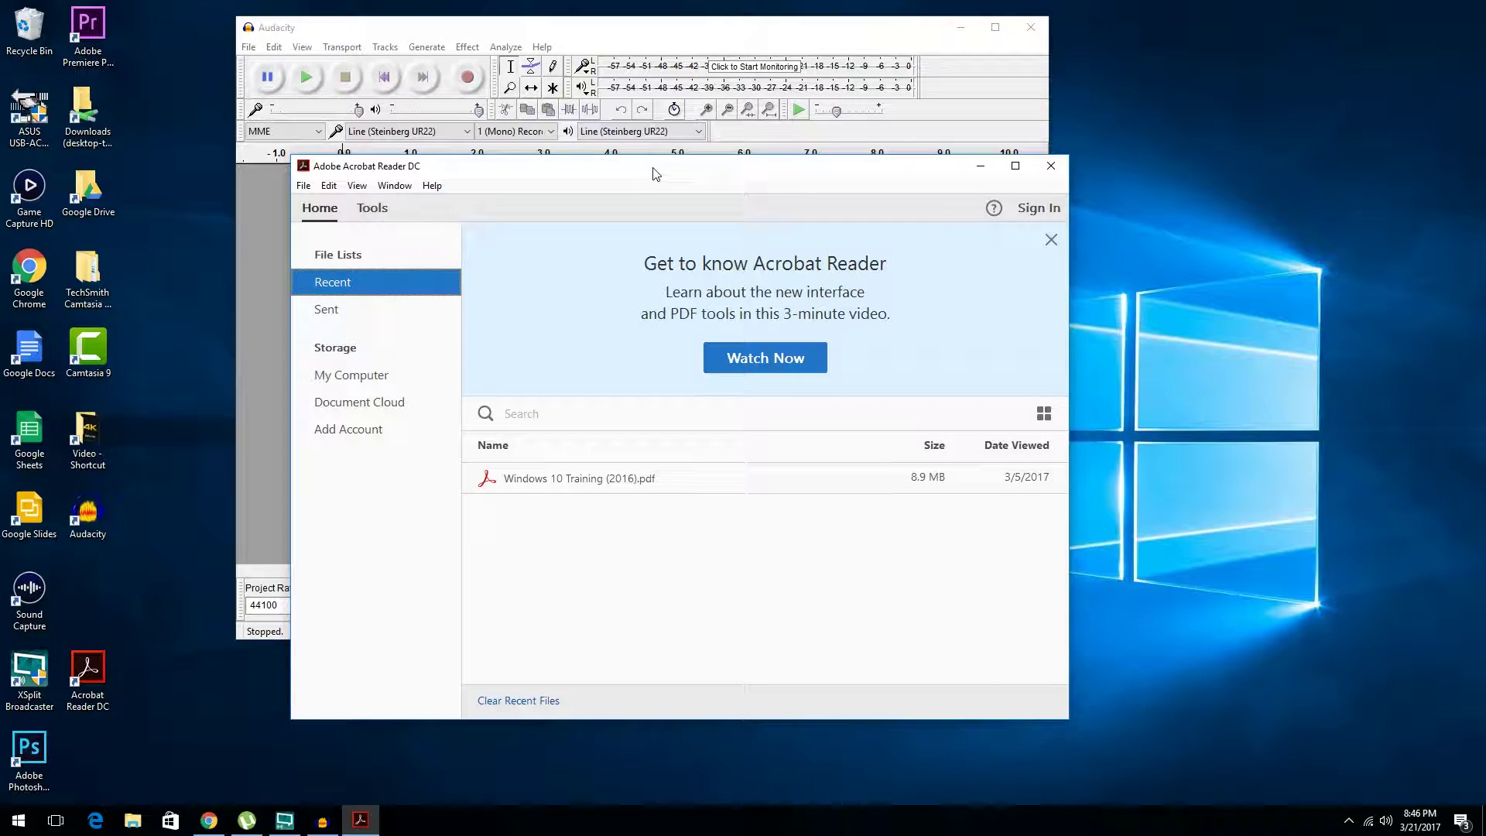
drag(654, 166, 616, 165)
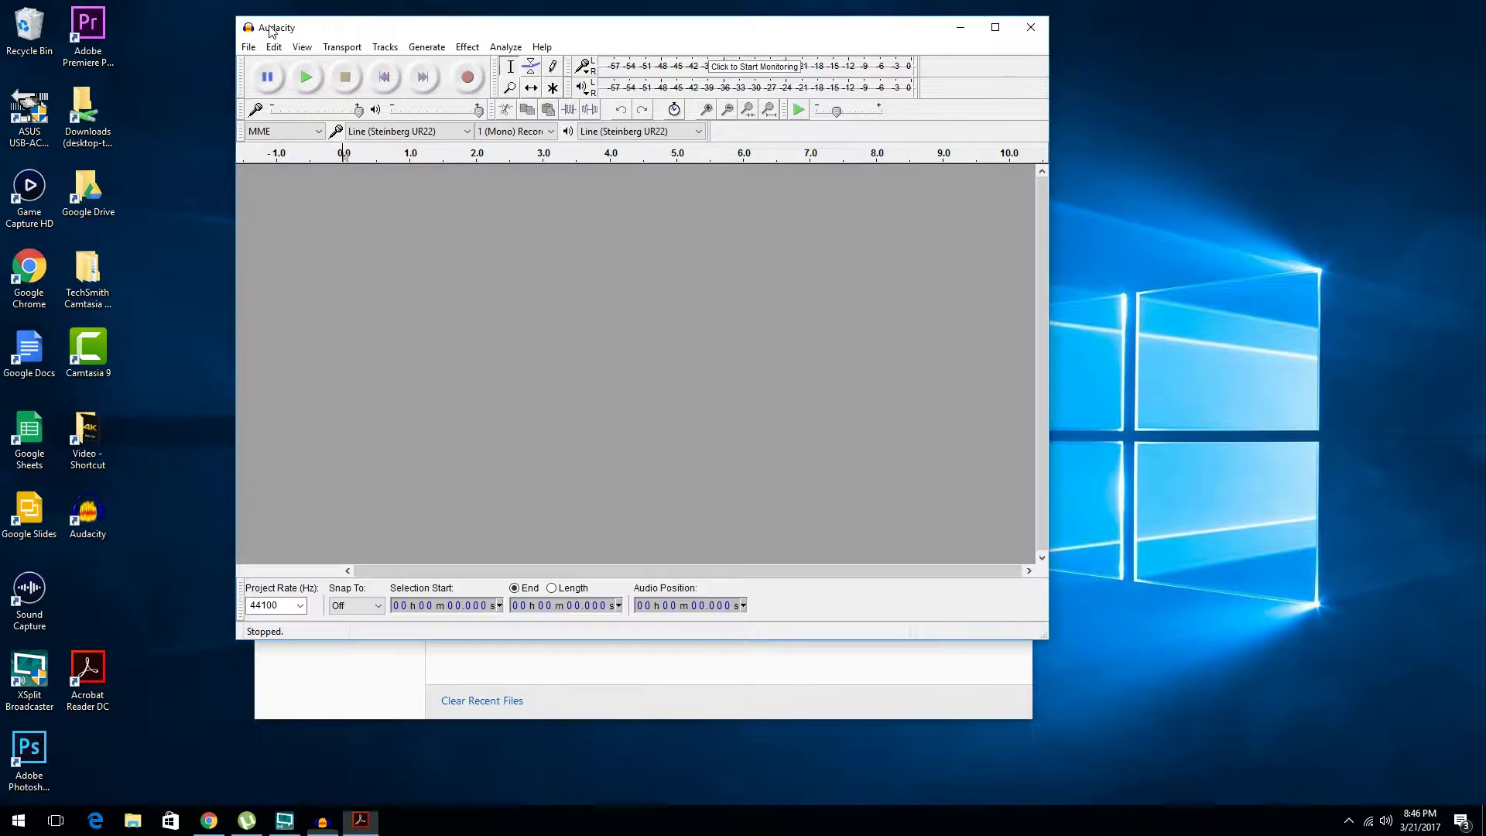
Bring Audacity in front of Acrobat Reader and examine its file and effect commands
click(269, 29)
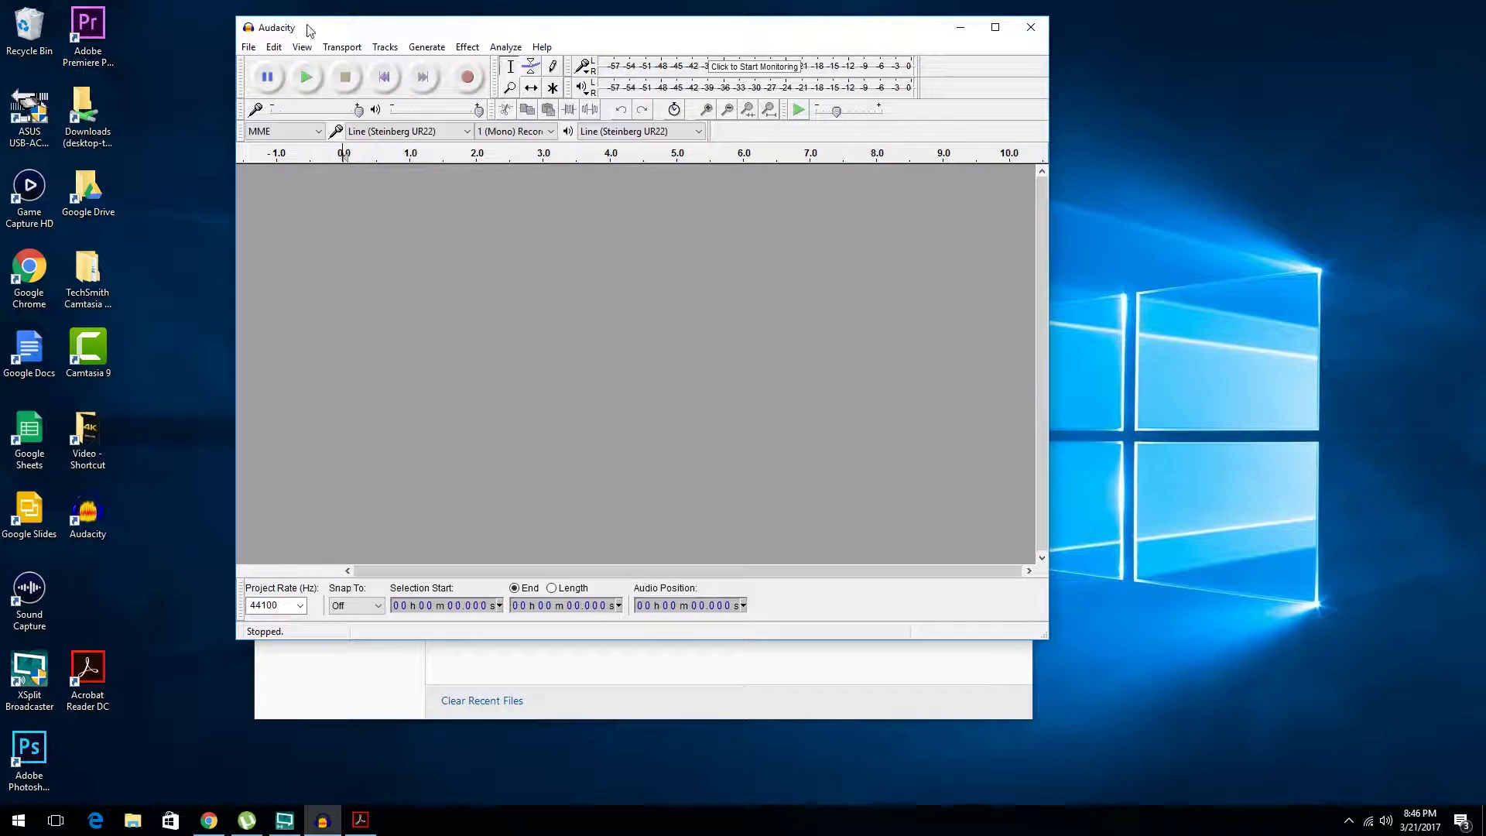
click(247, 49)
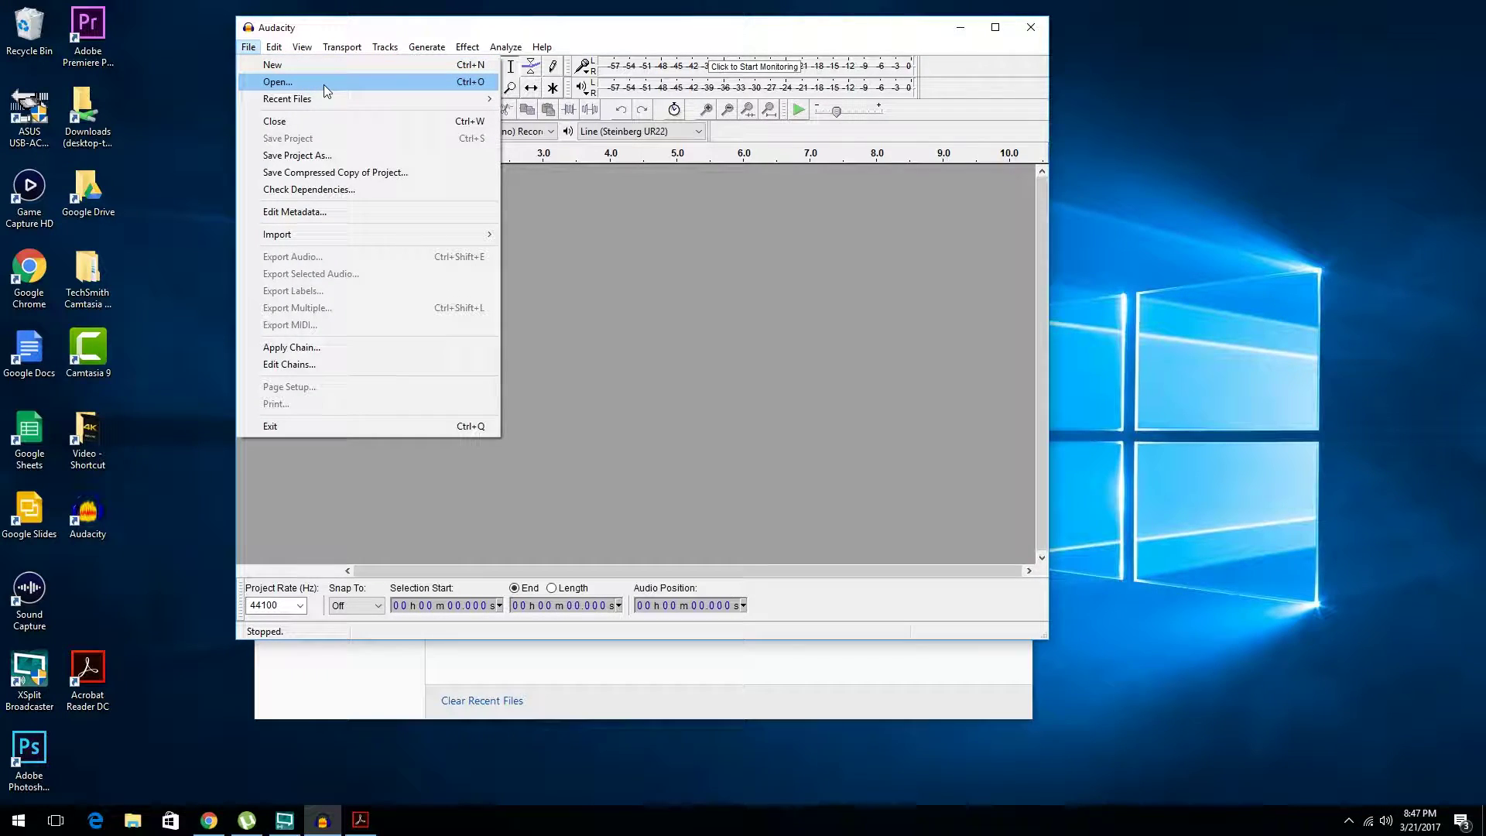
mouse_move(312, 106)
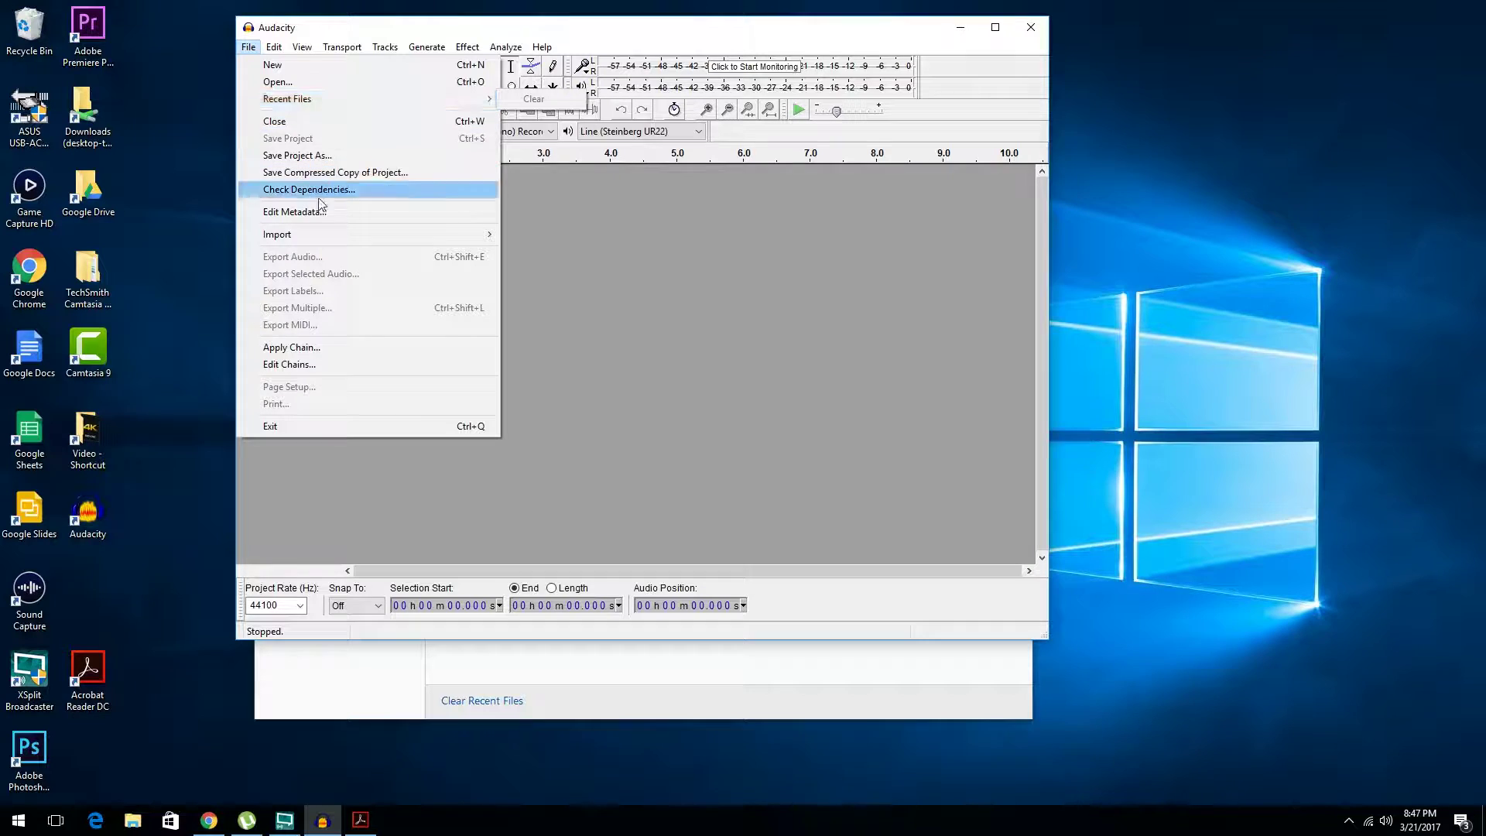
mouse_move(401, 55)
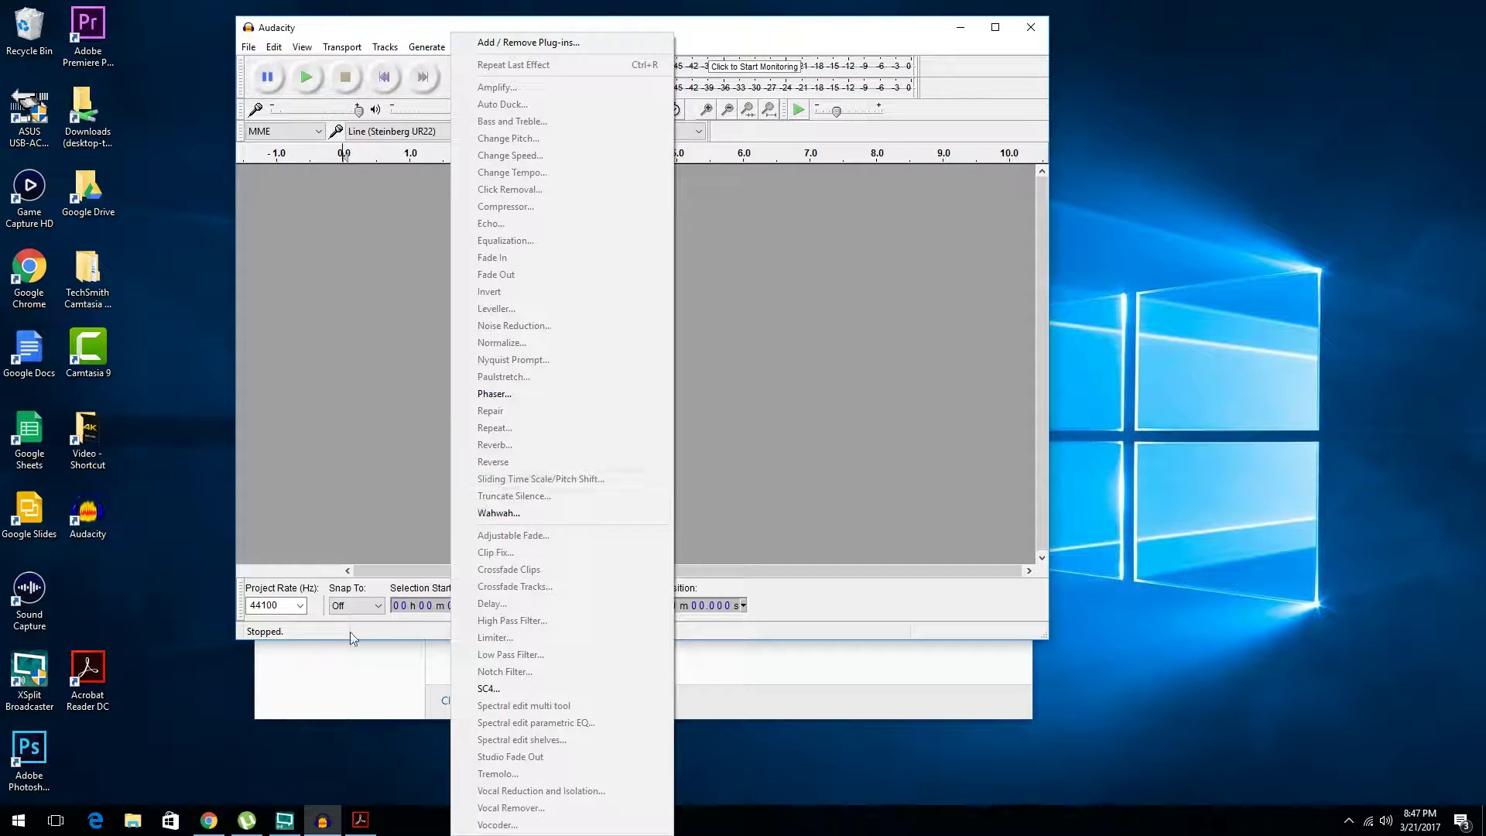
Bring Acrobat Reader in front of Audacity and examine its file and help commands
click(342, 670)
drag(324, 170, 337, 155)
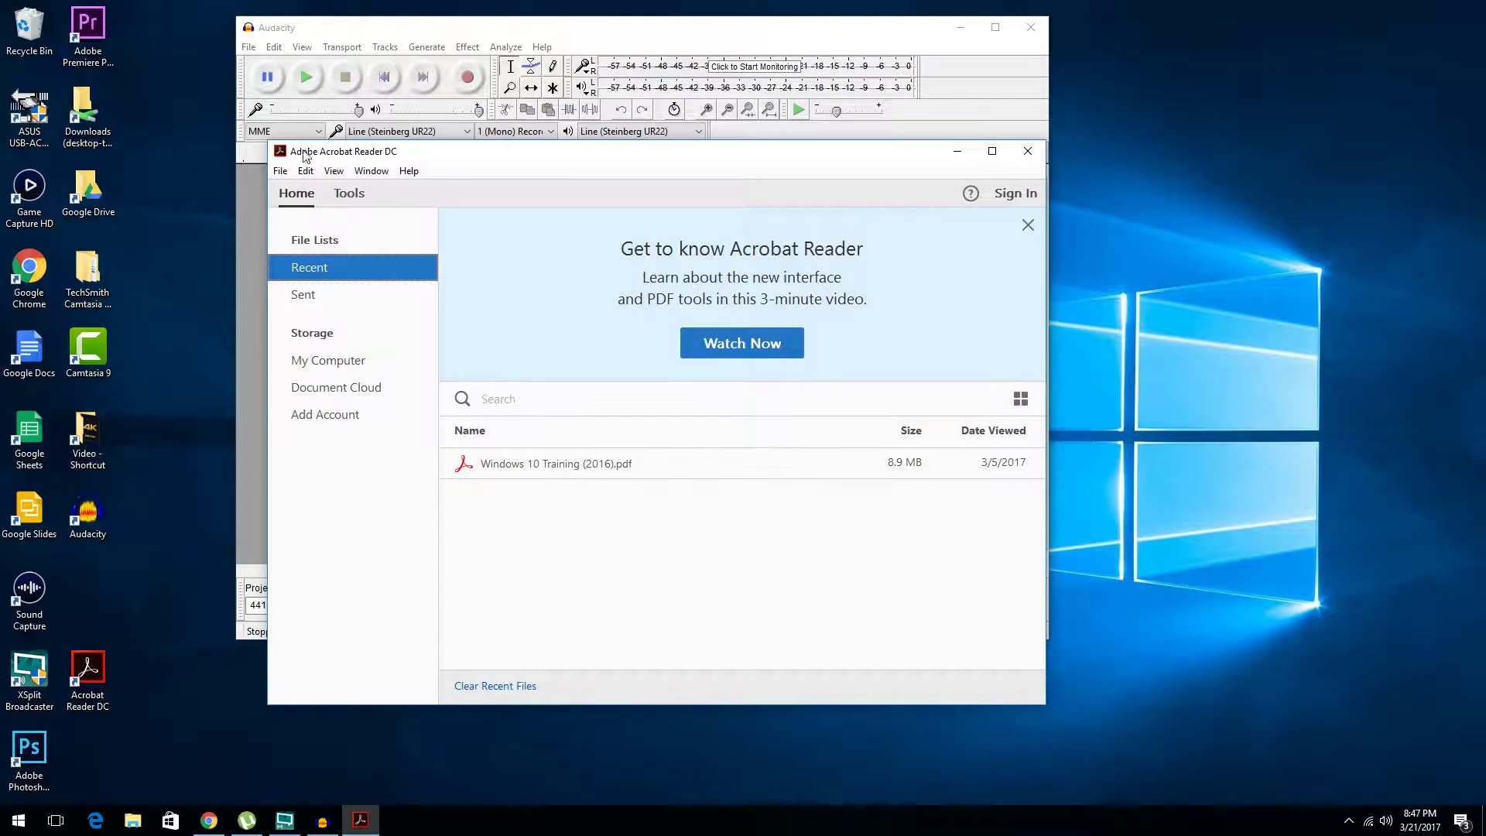
click(280, 170)
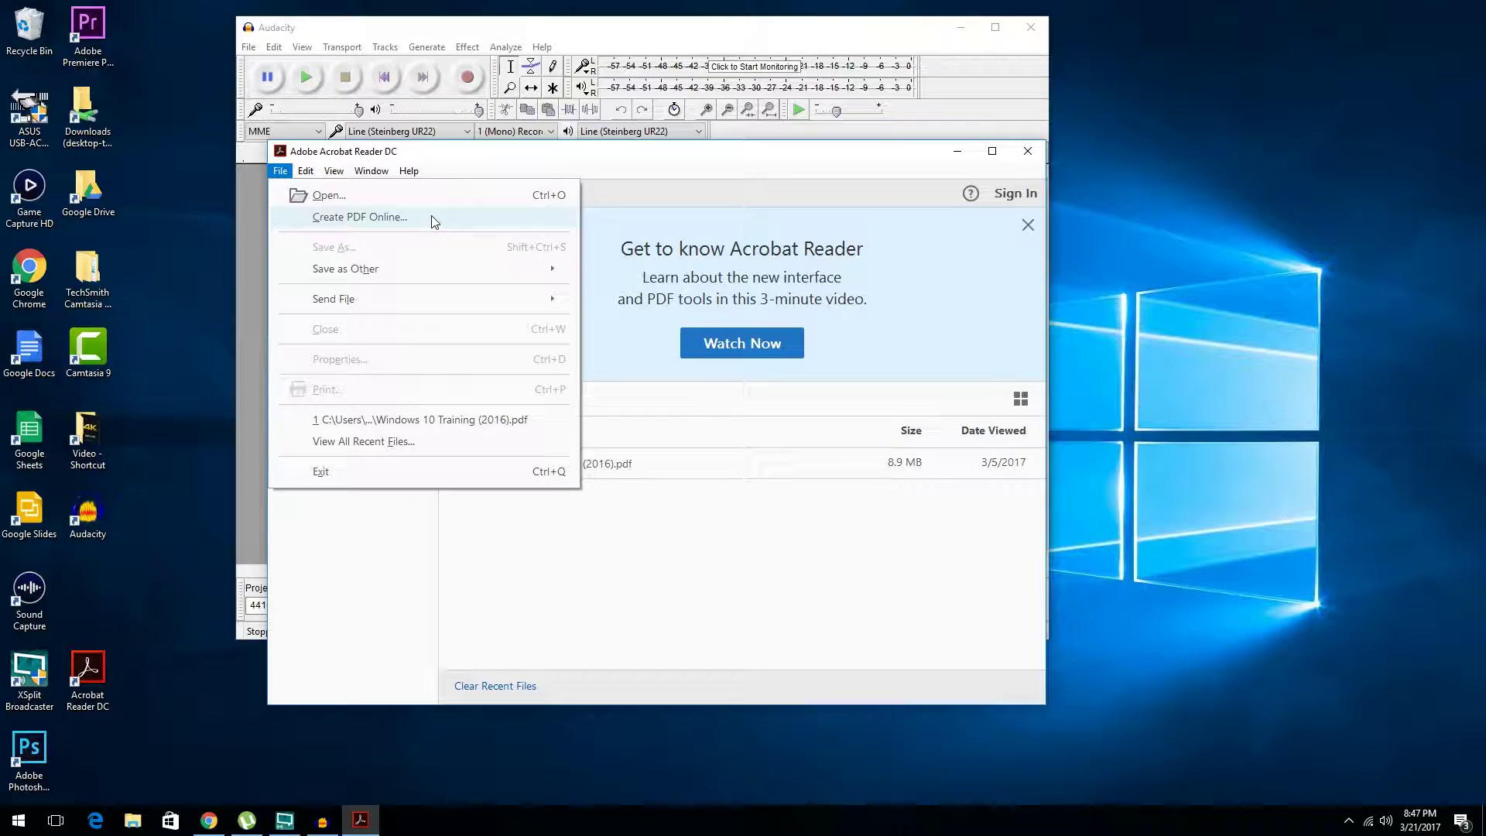
mouse_move(409, 177)
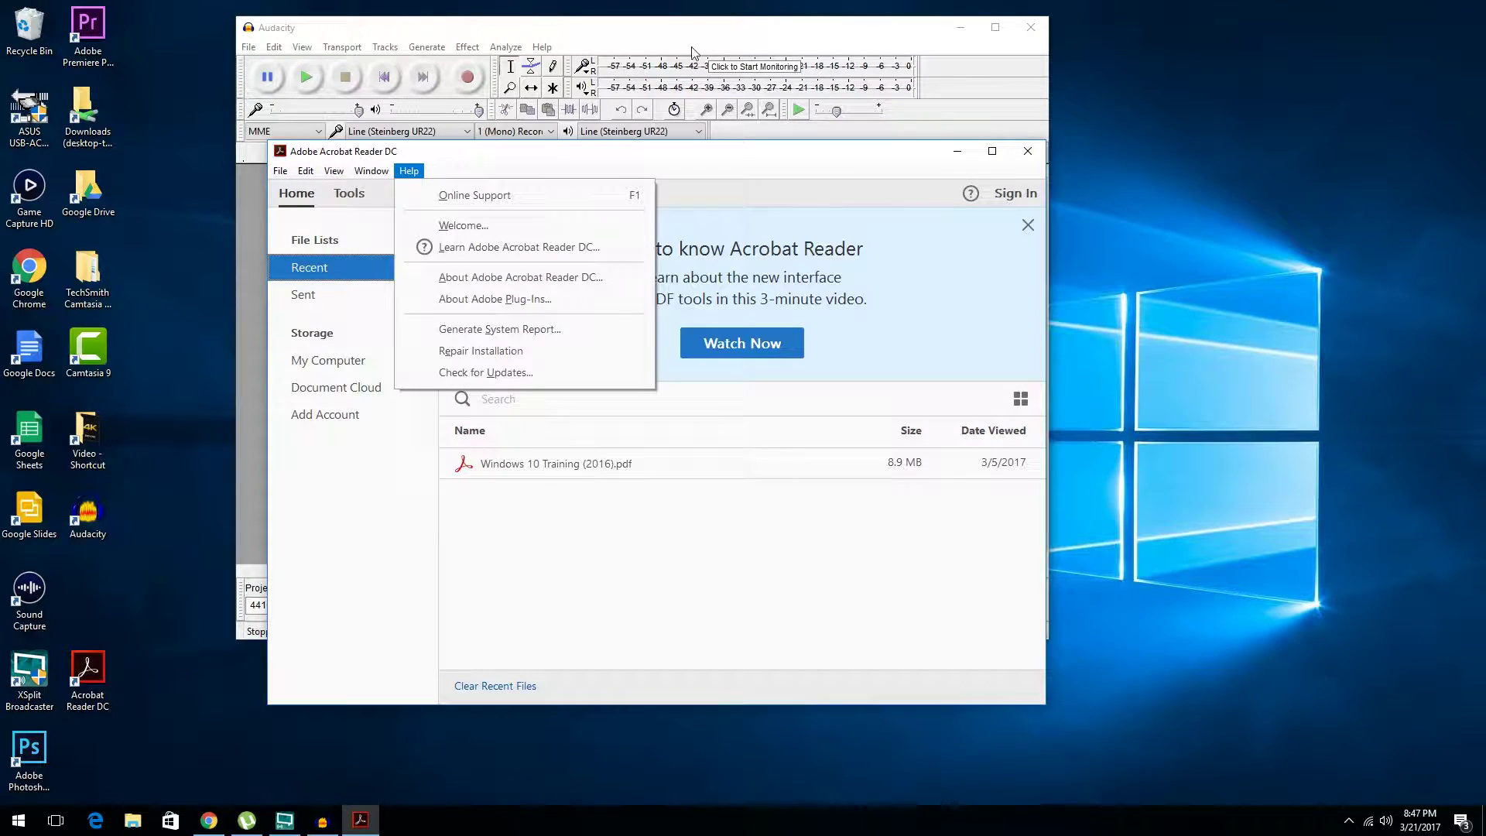
Move the Acrobat Reader window around over Audacity and align its edge with Audacity's
drag(679, 149, 619, 122)
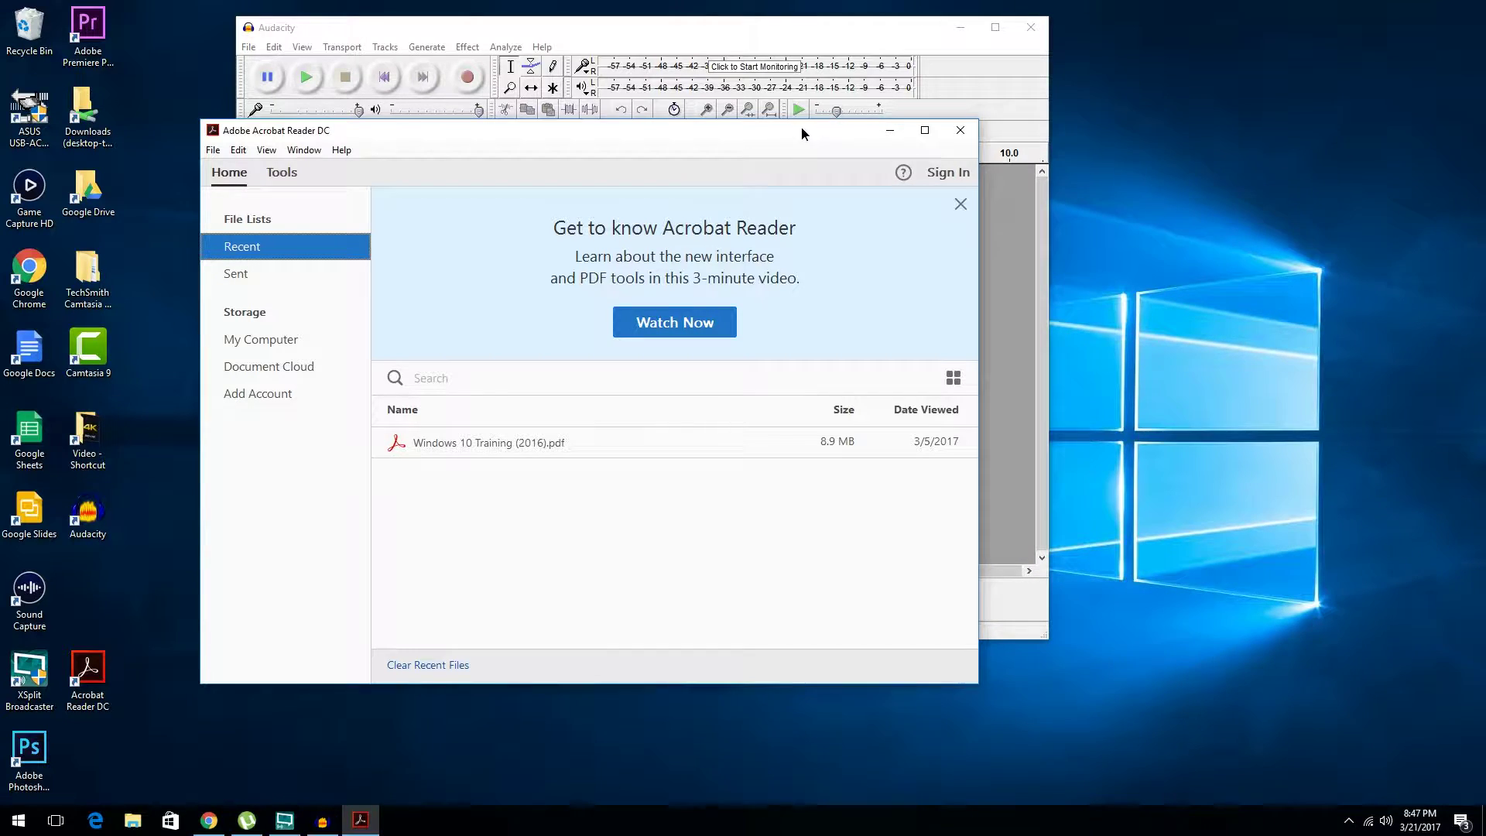
drag(801, 128, 864, 158)
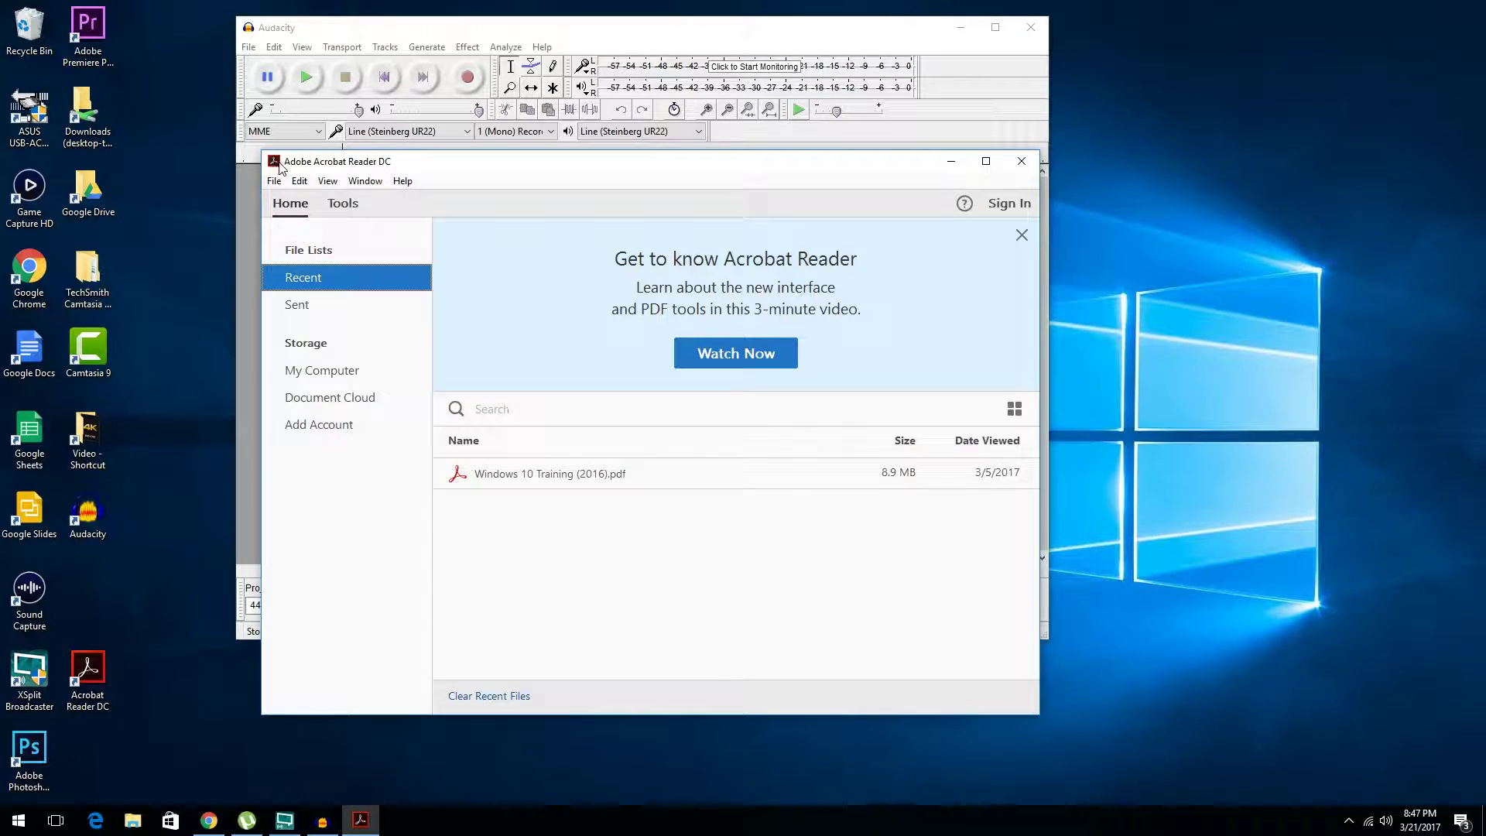
drag(619, 163, 594, 159)
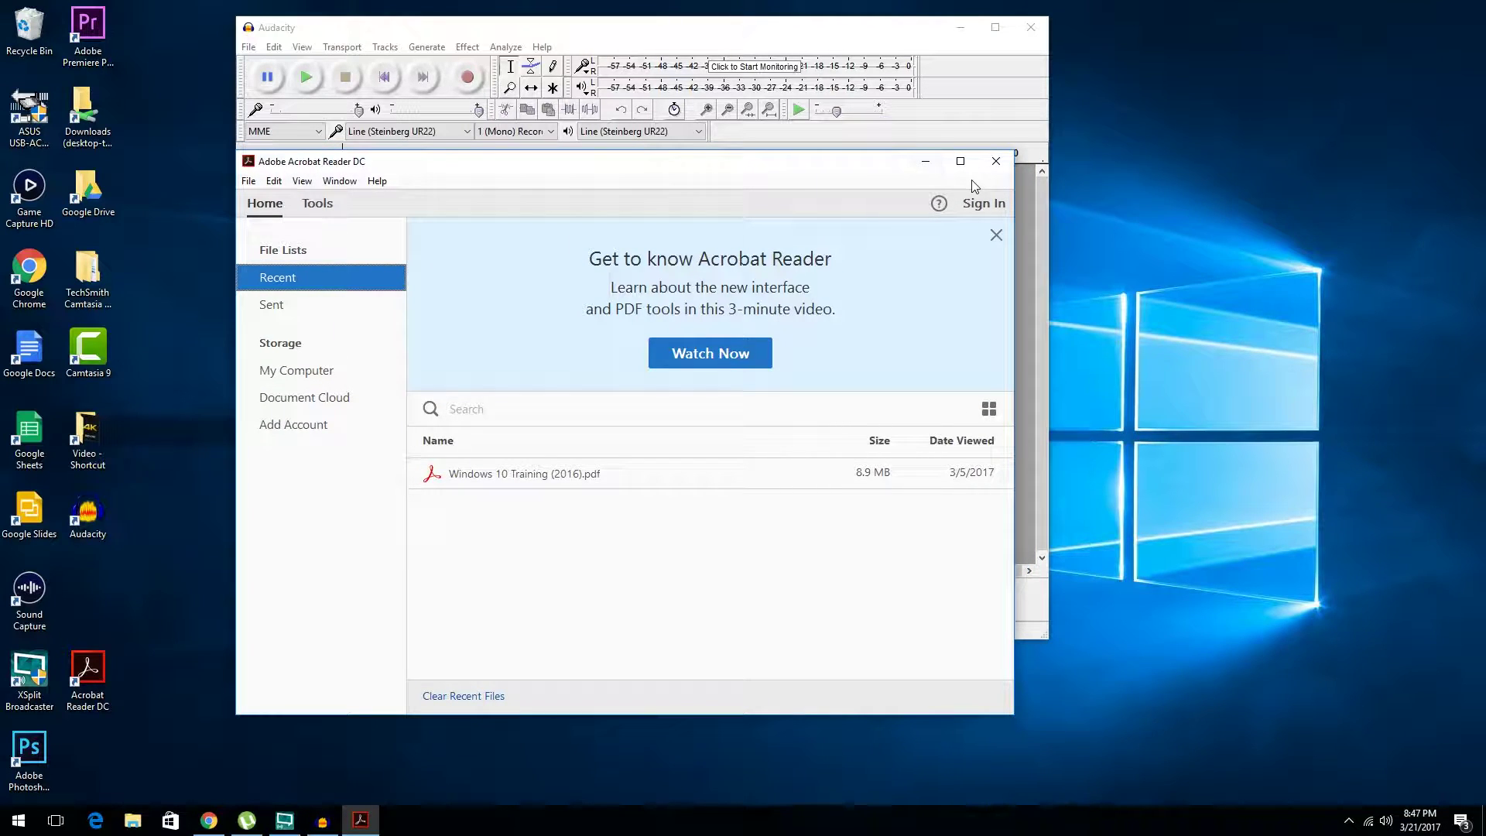
Minimize the Acrobat Reader window and restore it from the taskbar, twice in a row
click(925, 162)
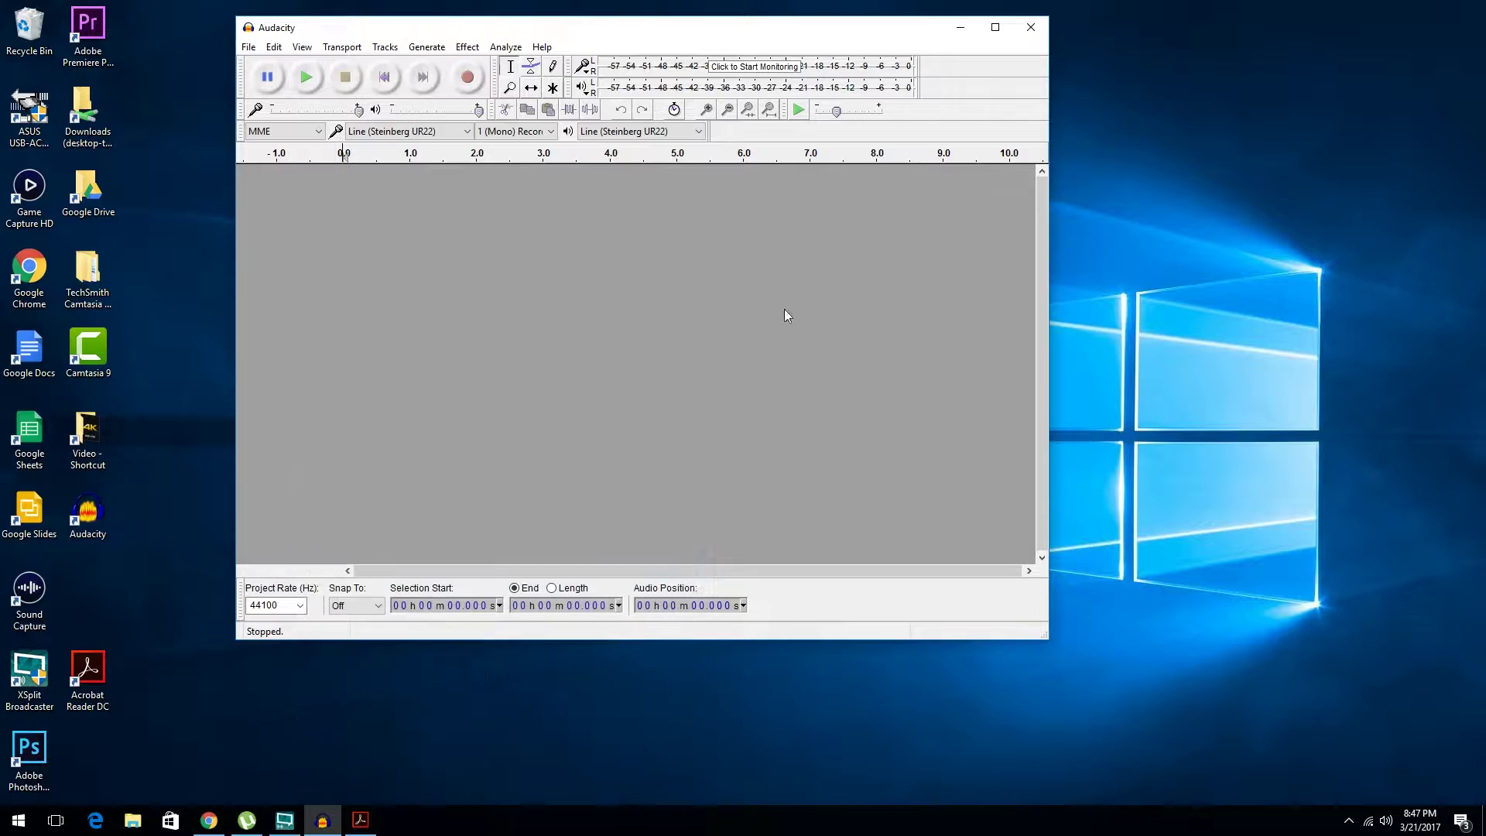
click(359, 821)
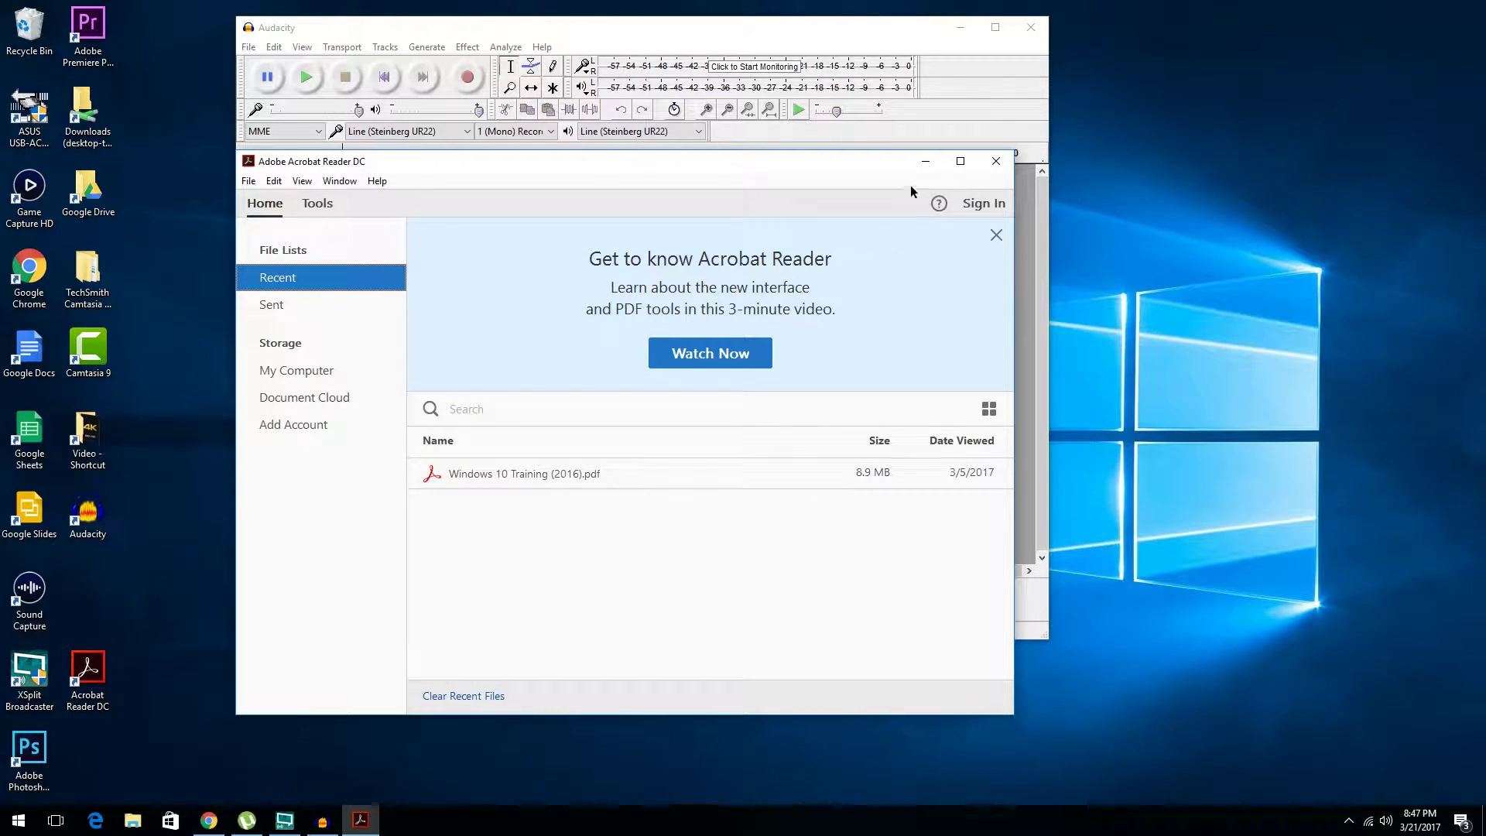
click(928, 163)
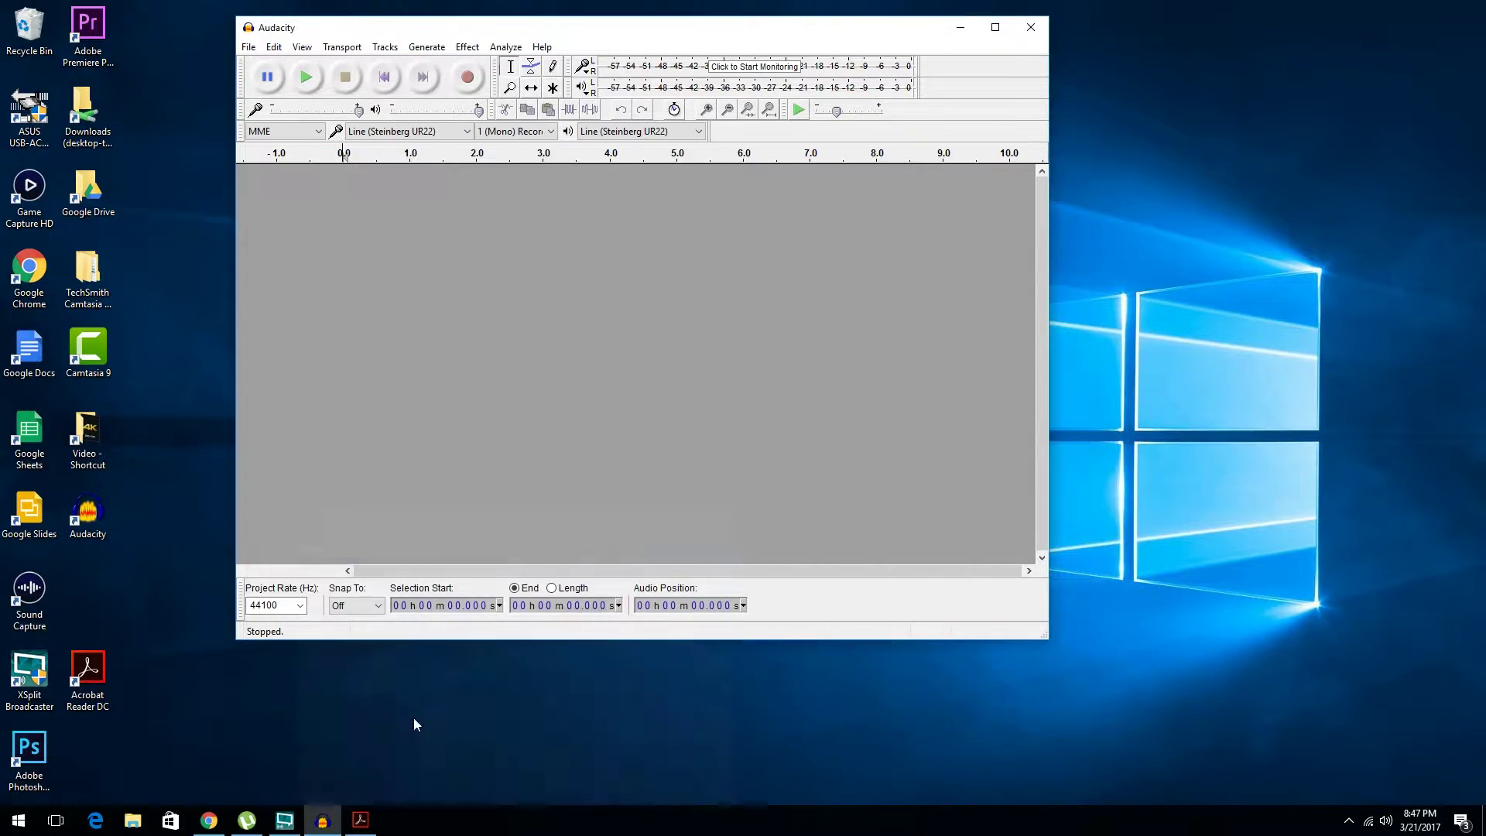
click(360, 822)
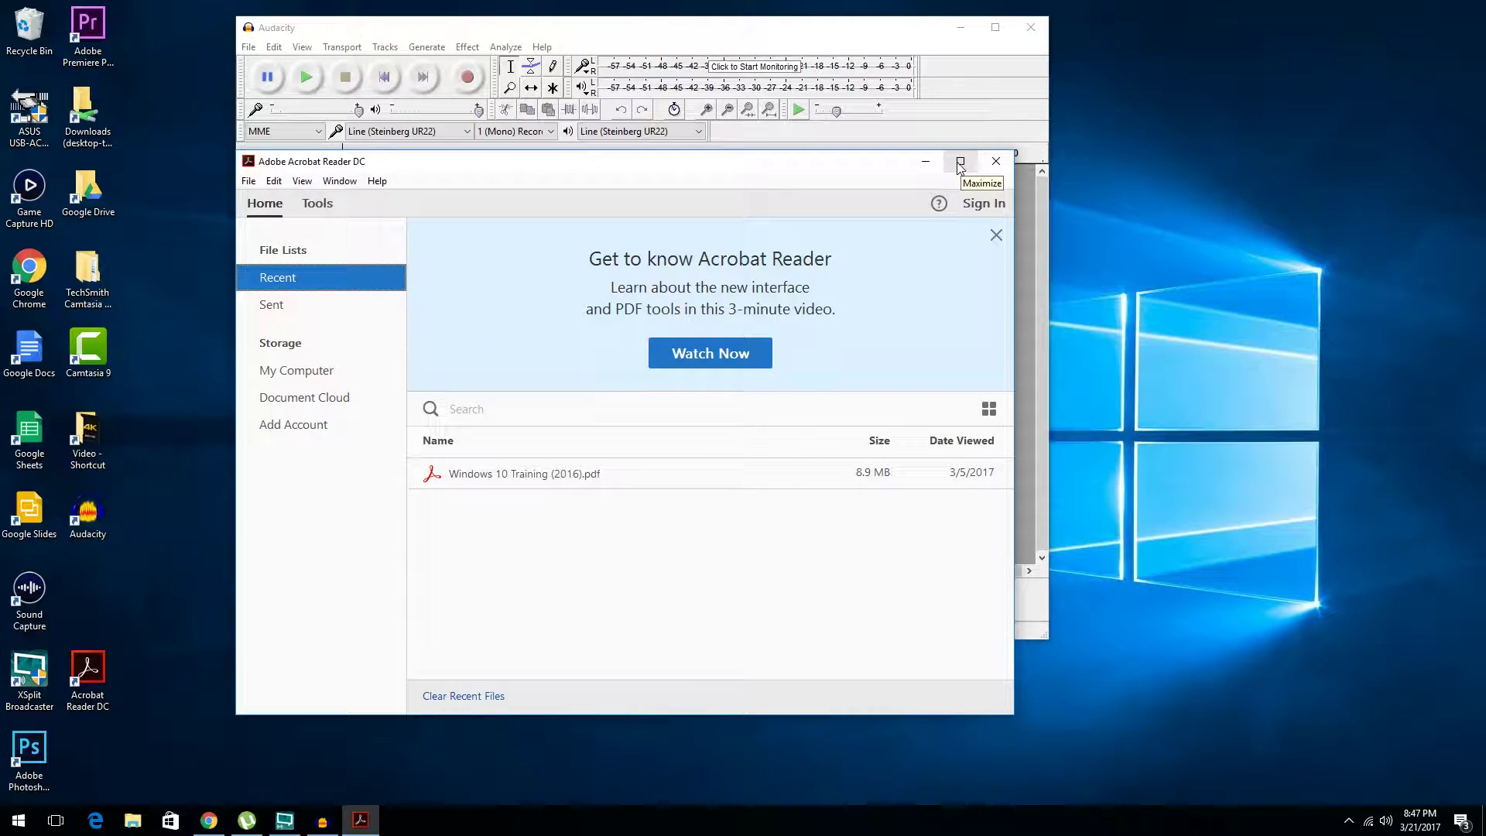
Maximize the Acrobat Reader window, minimize and reopen it, and return it to its smaller size
mouse_move(839, 164)
mouse_down()
mouse_move(742, 110)
mouse_move(848, 137)
mouse_up()
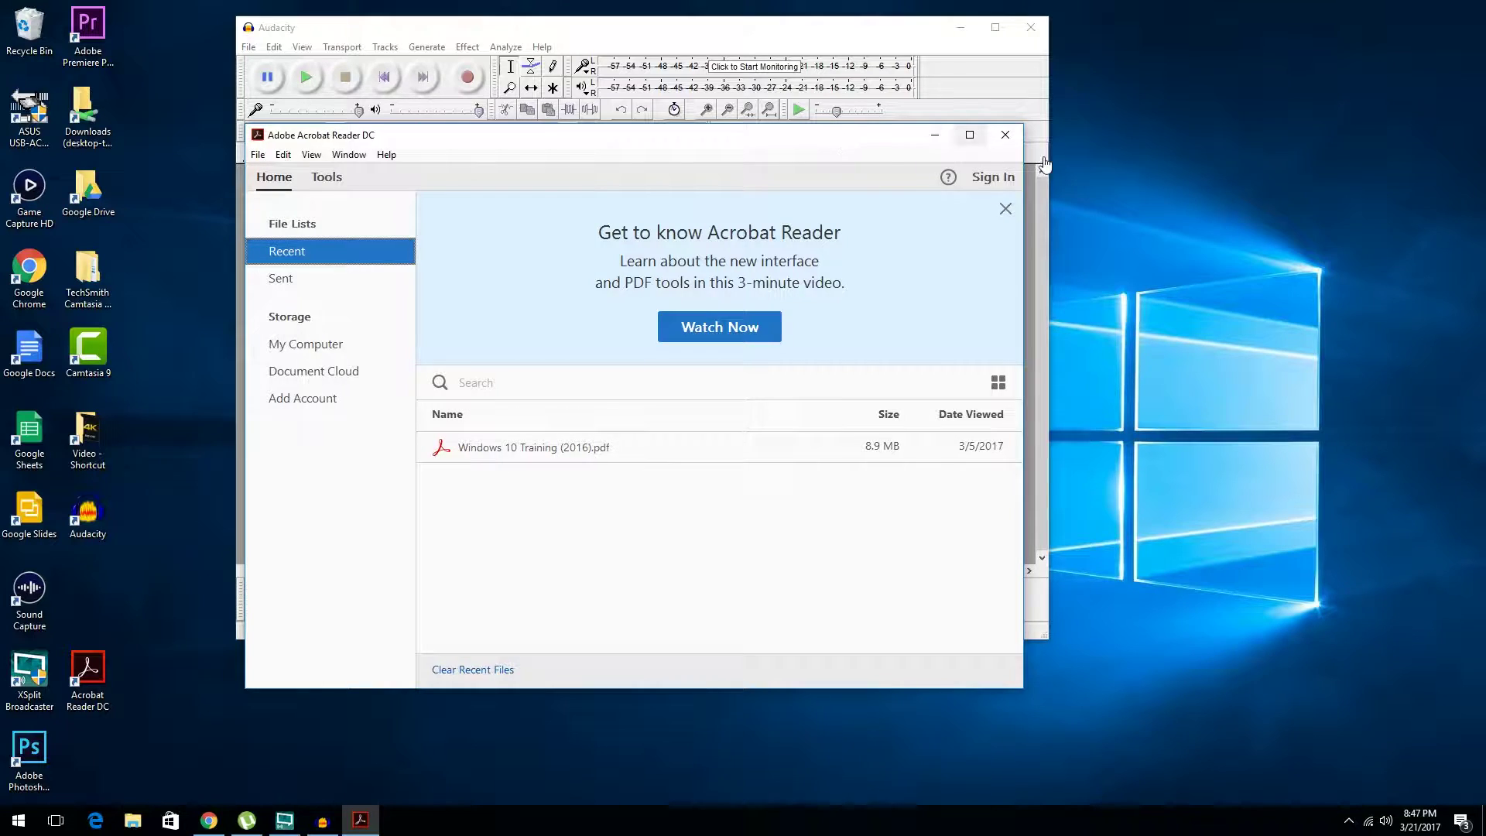
click(969, 136)
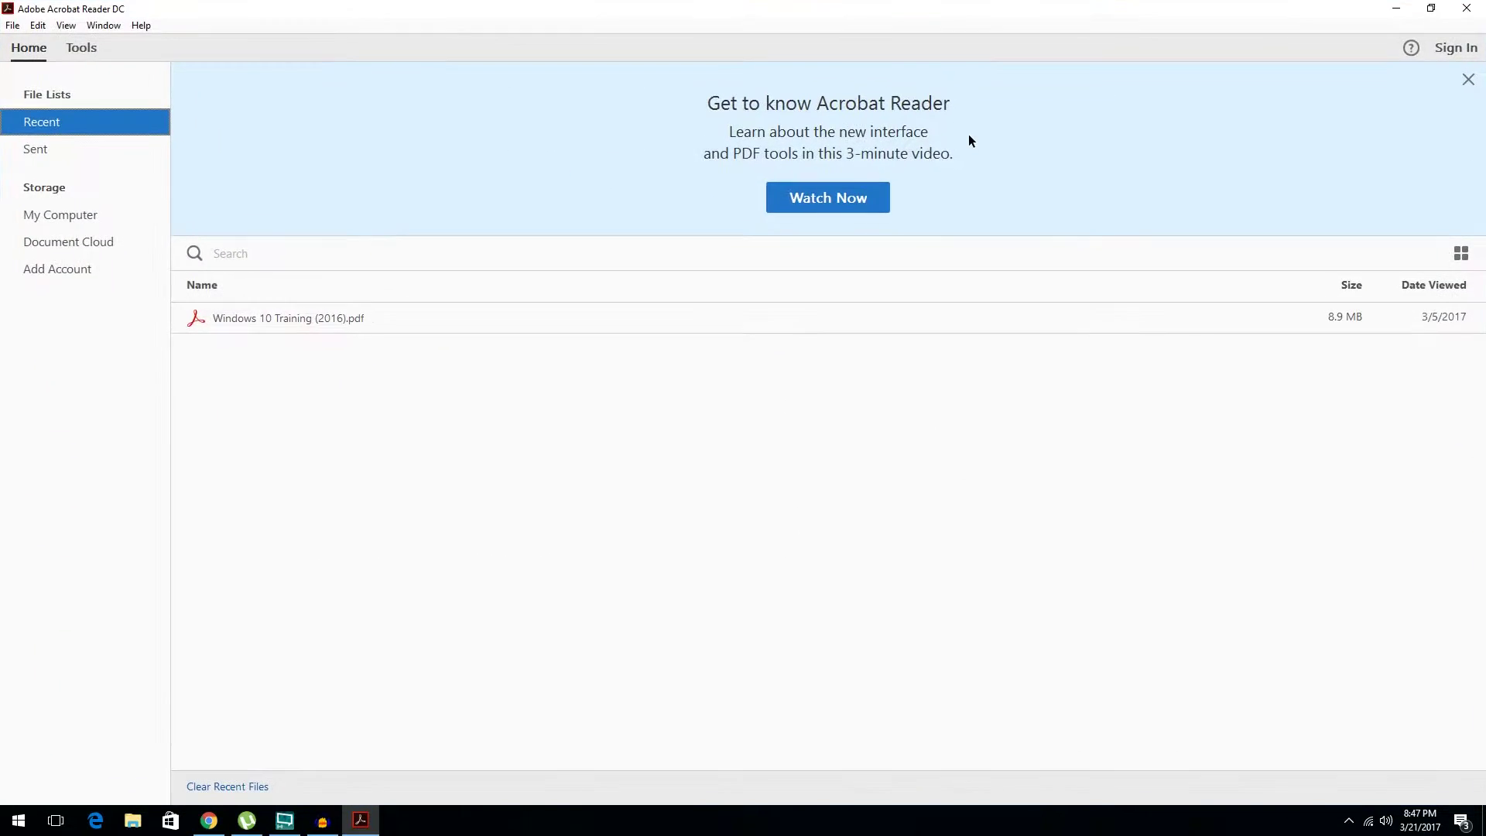
click(1396, 7)
click(352, 824)
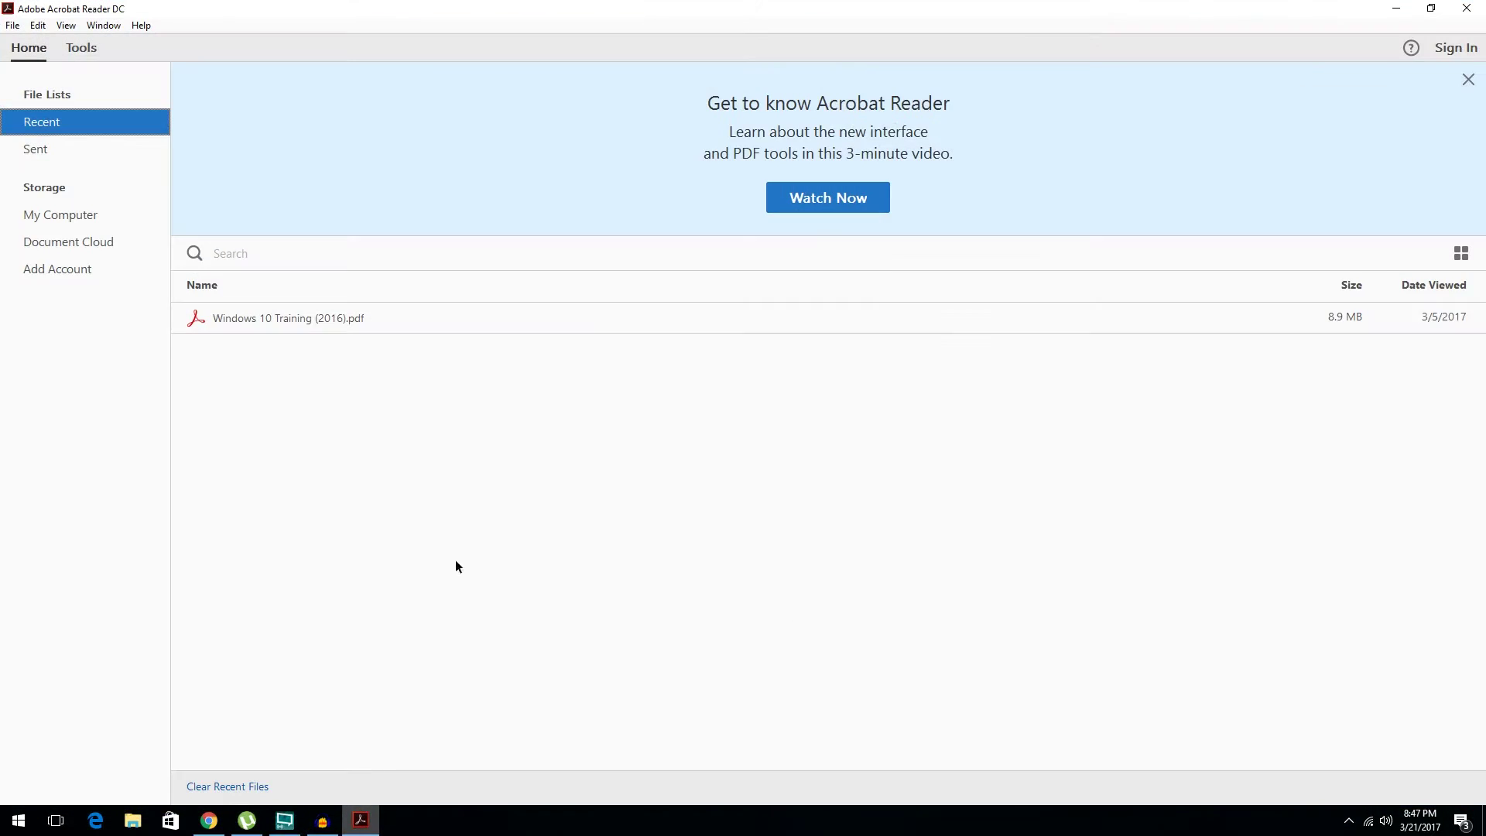
click(1431, 9)
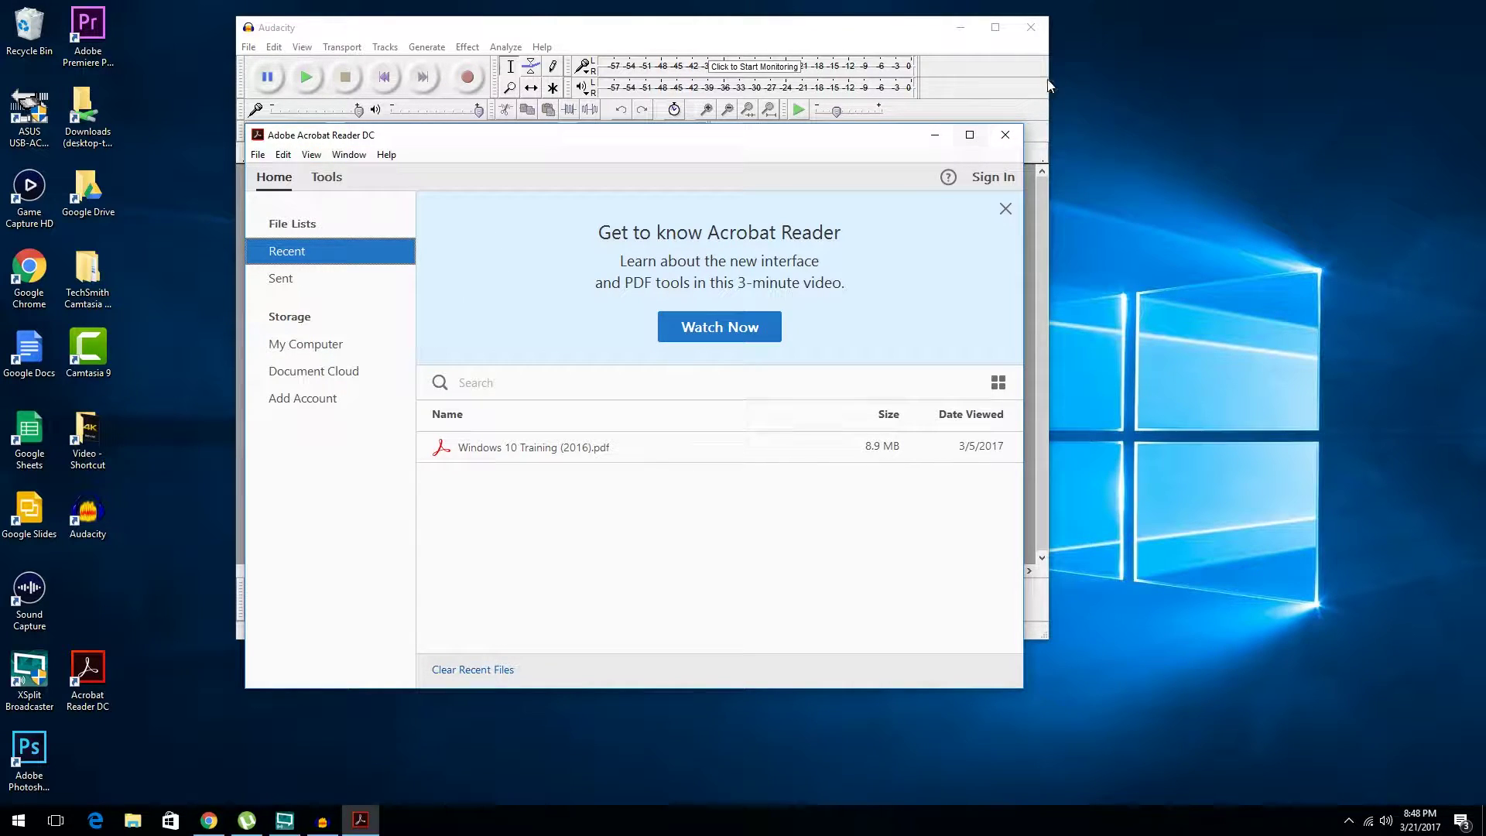
Close the Acrobat Reader and Audacity windows and bring the minimized Chrome window back up
click(1006, 136)
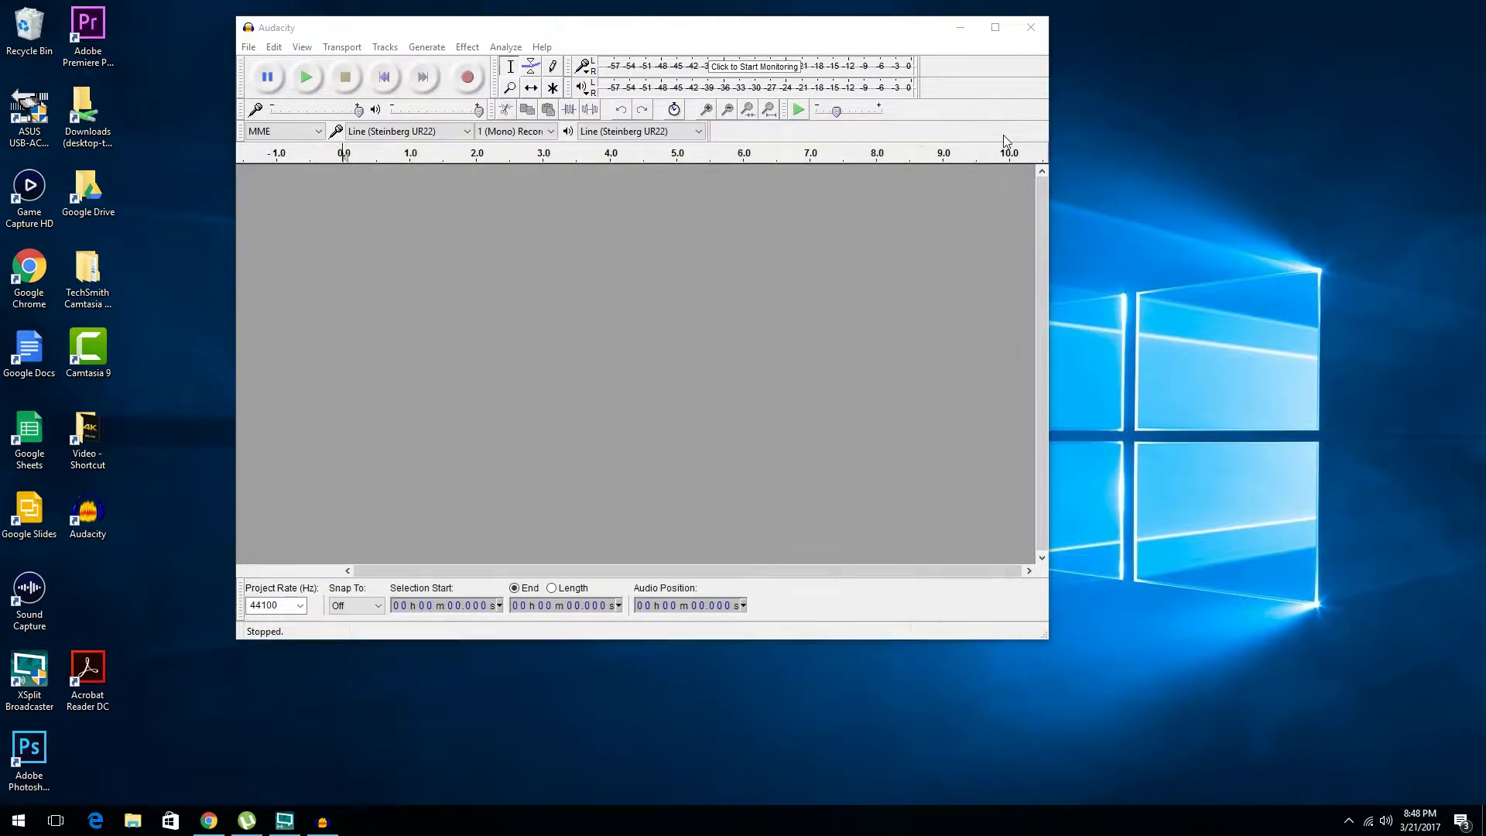
click(1030, 28)
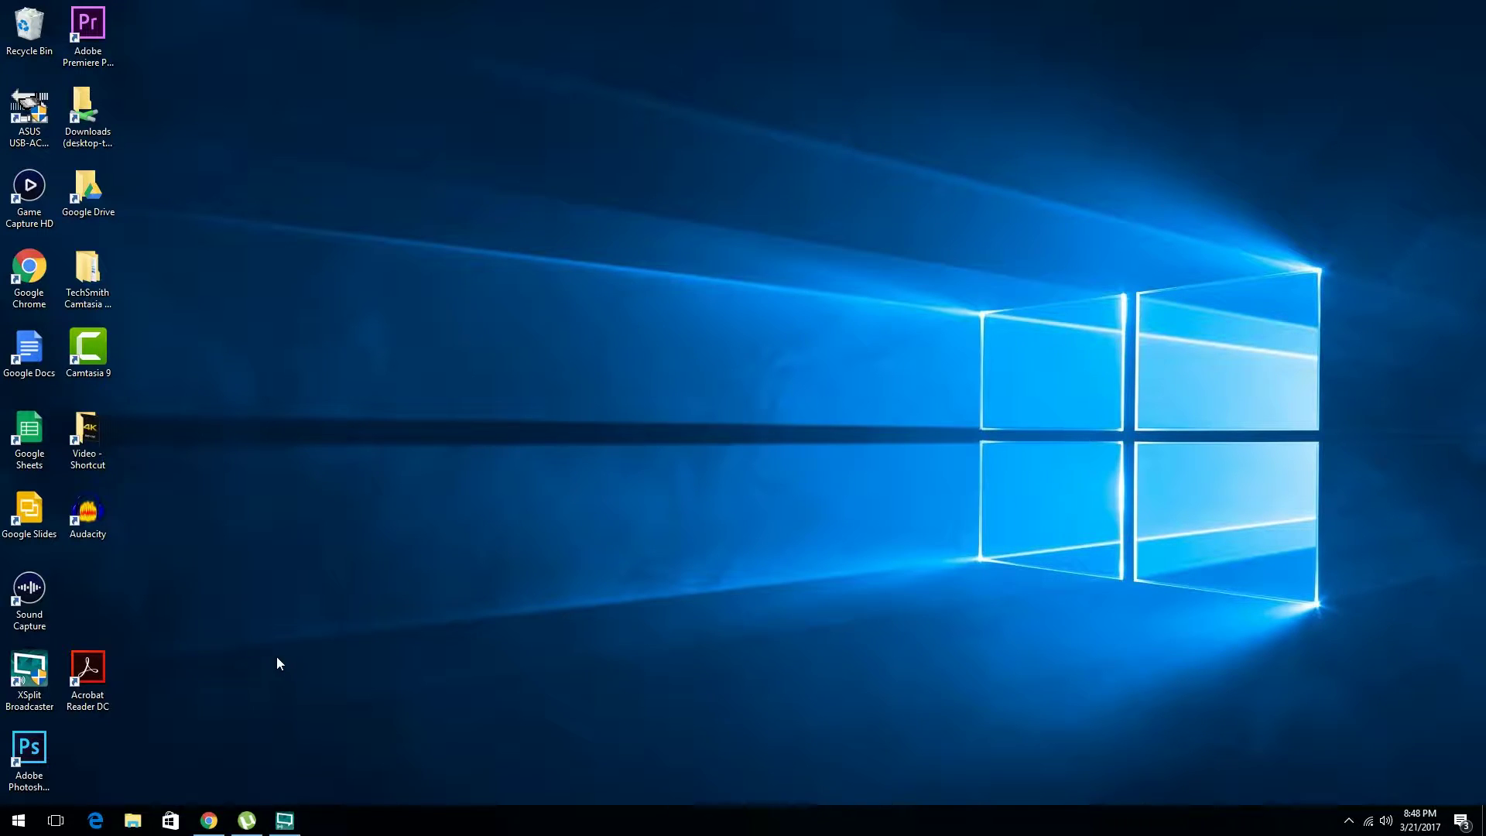
mouse_move(207, 828)
click(209, 820)
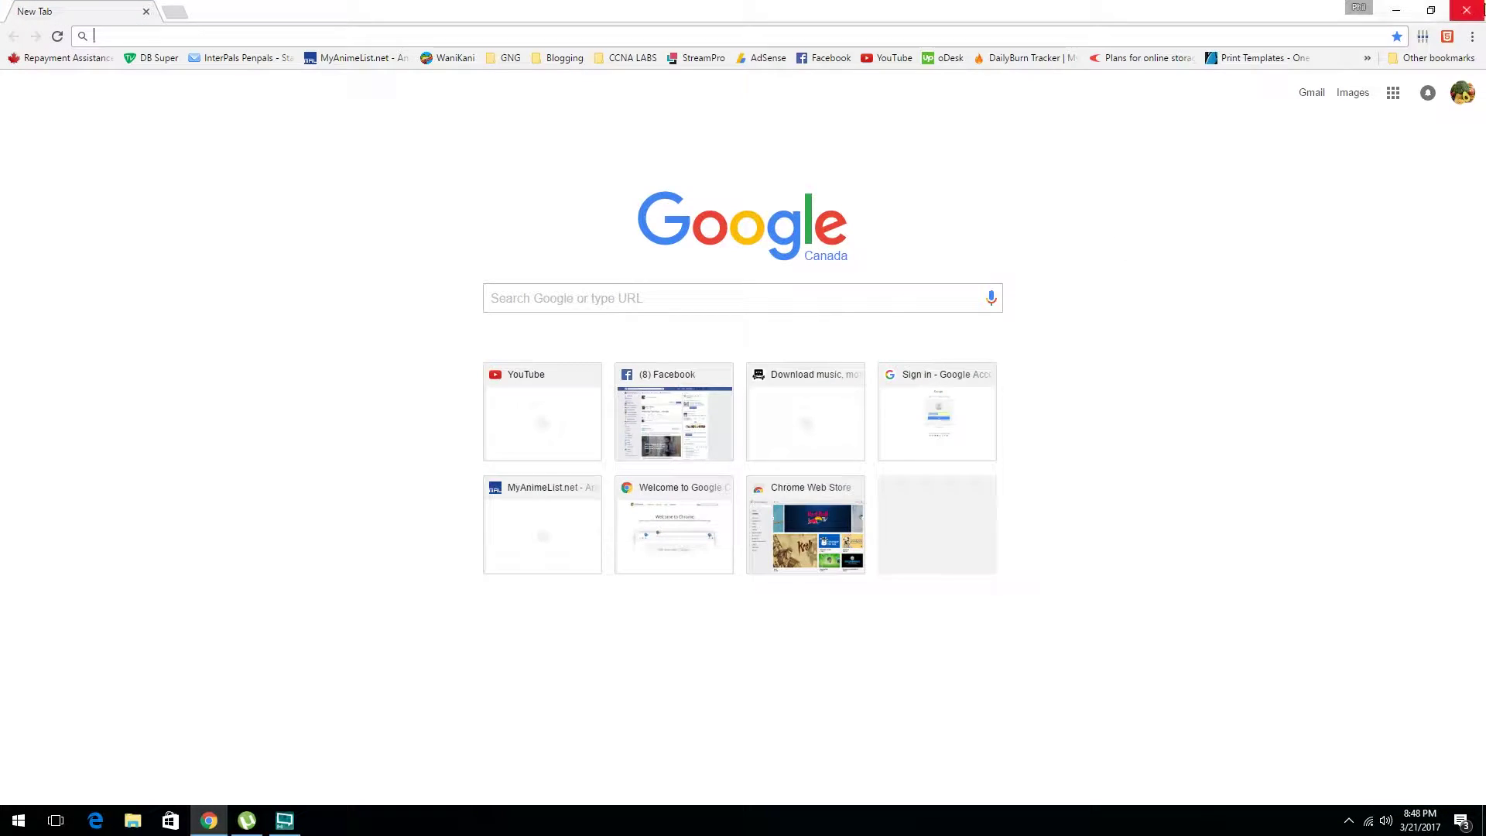